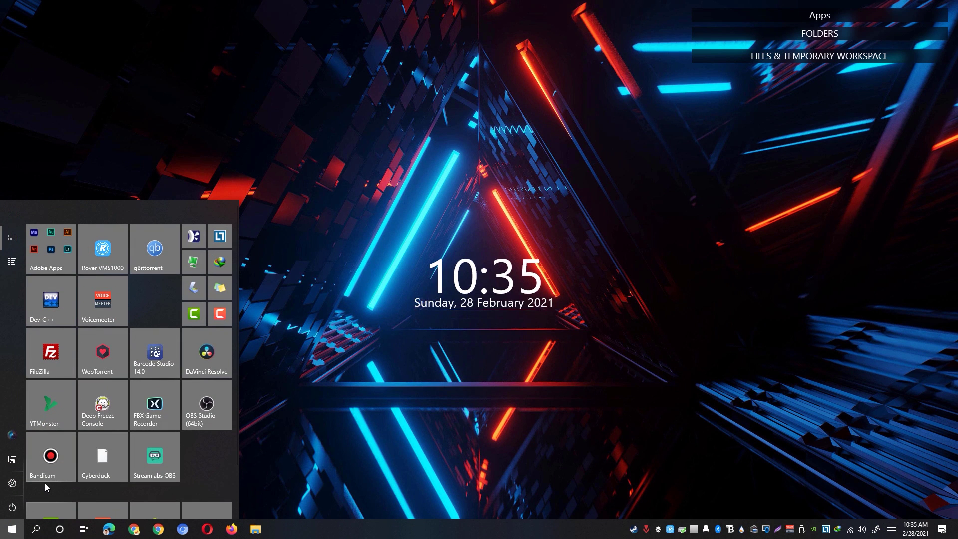
- Open Device Manager, expand Display adapters, and bring up actions for the NVIDIA GeForce GTX 770
type("device manager")
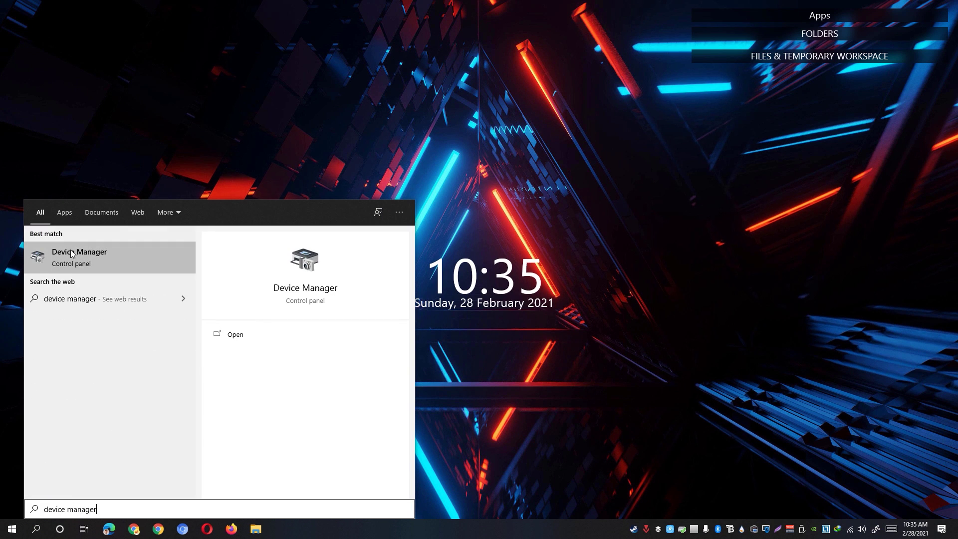
left_click(73, 258)
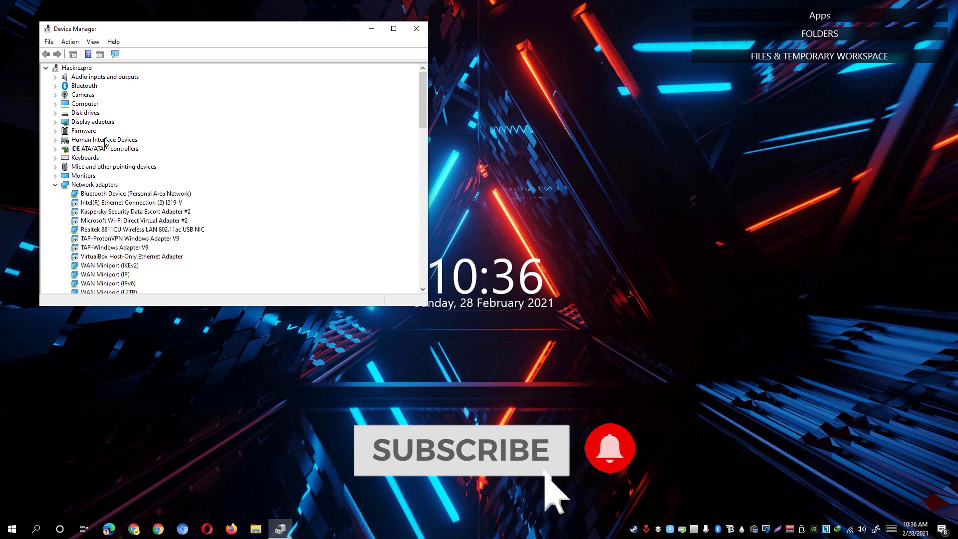
left_click(64, 122)
left_click(55, 122)
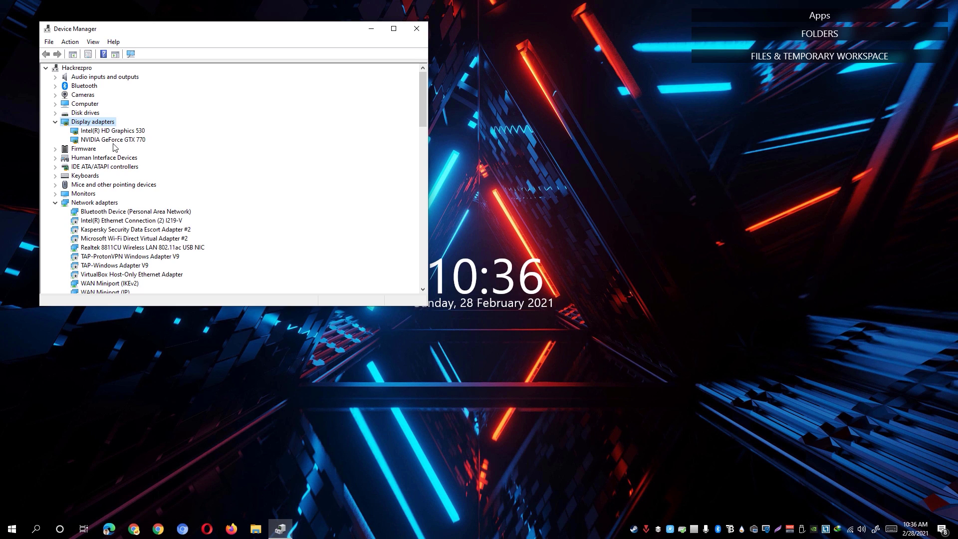
right_click(97, 143)
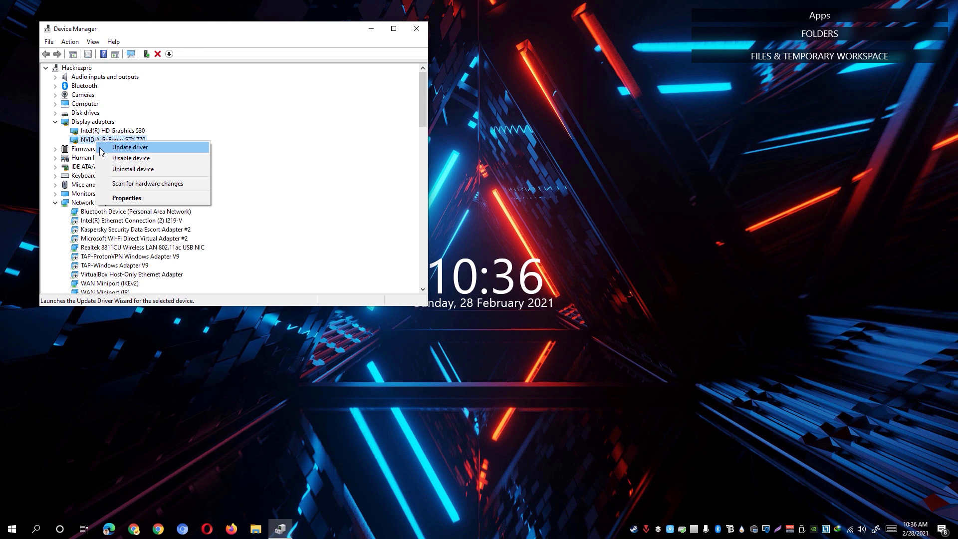
- Search automatically for a newer GTX 770 driver, then check Windows Update for drivers
left_click(101, 149)
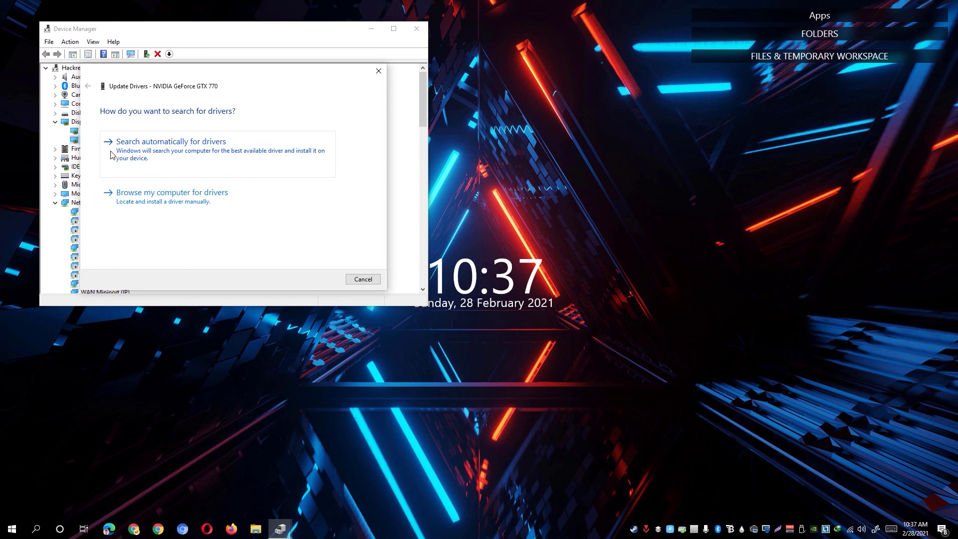
left_click(123, 155)
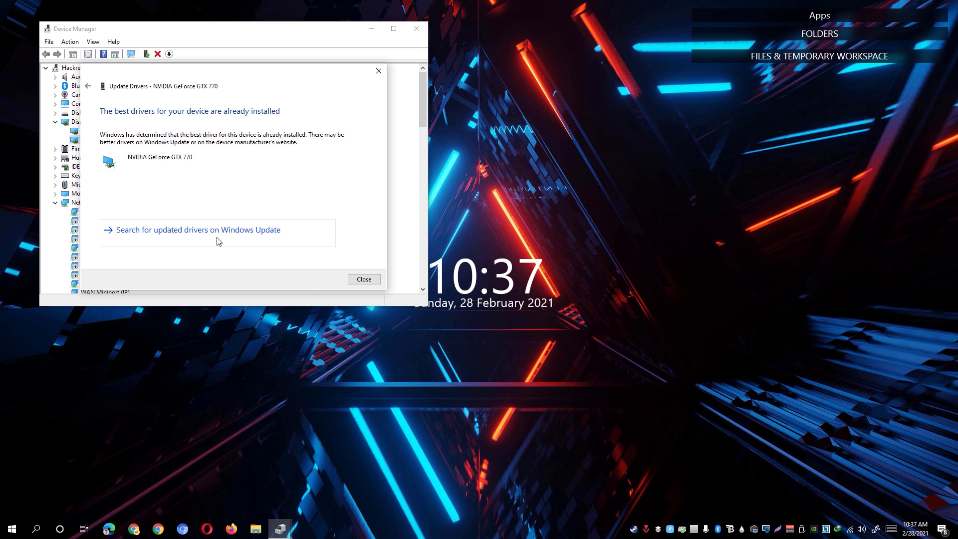
left_click(244, 241)
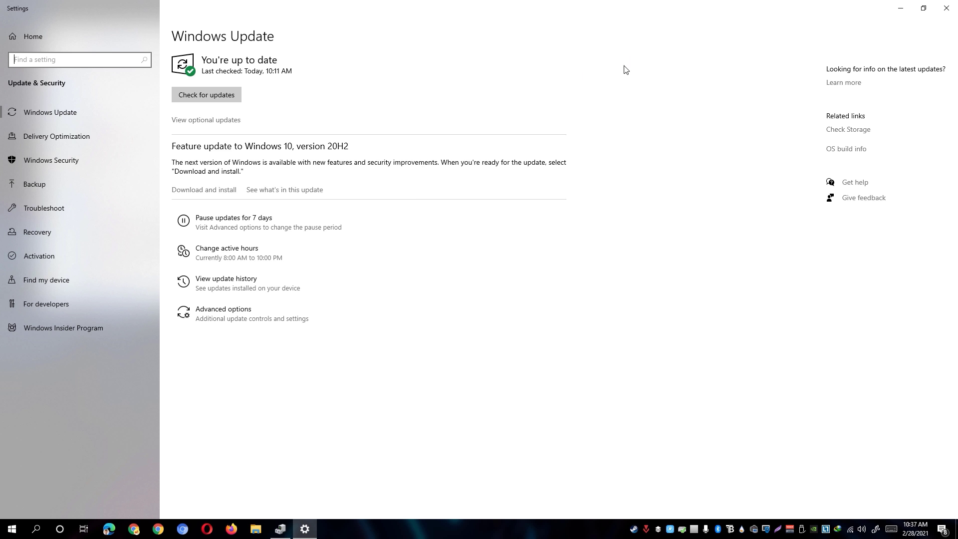
- Close the Windows Update settings with Alt+F4 and launch Microsoft Edge
key("alt+F4")
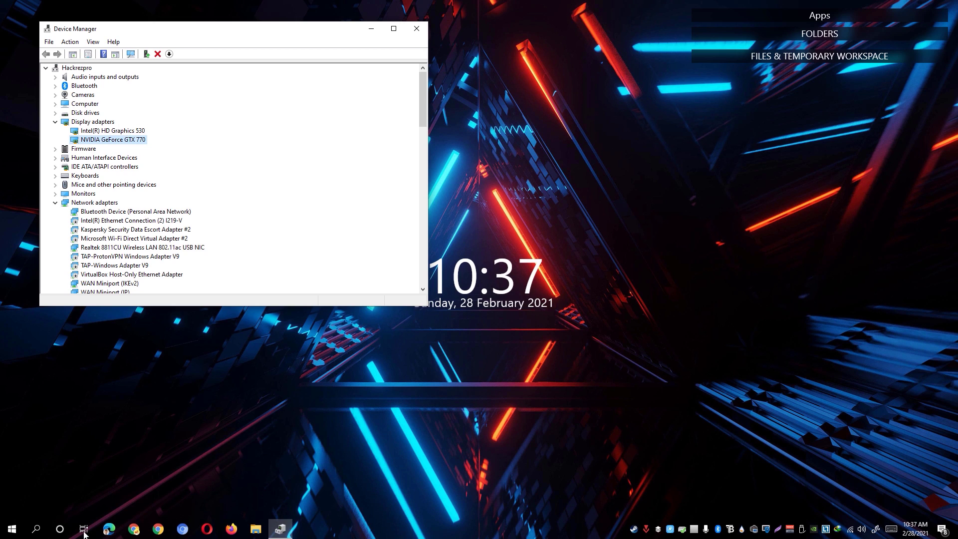
left_click(109, 529)
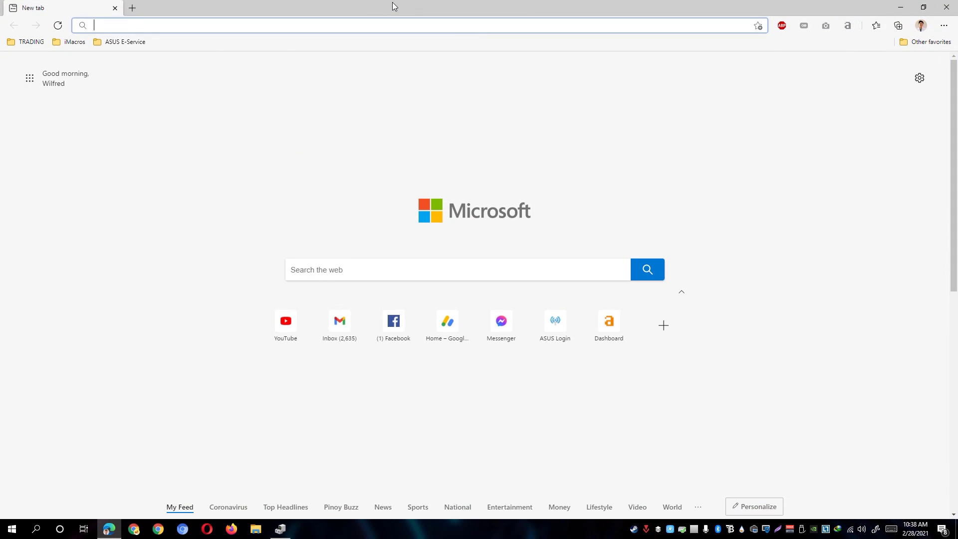
- Search Google for 'nvidia' and open NVIDIA's official GeForce Drivers page
type("google.com")
key("Return")
type("nvidi")
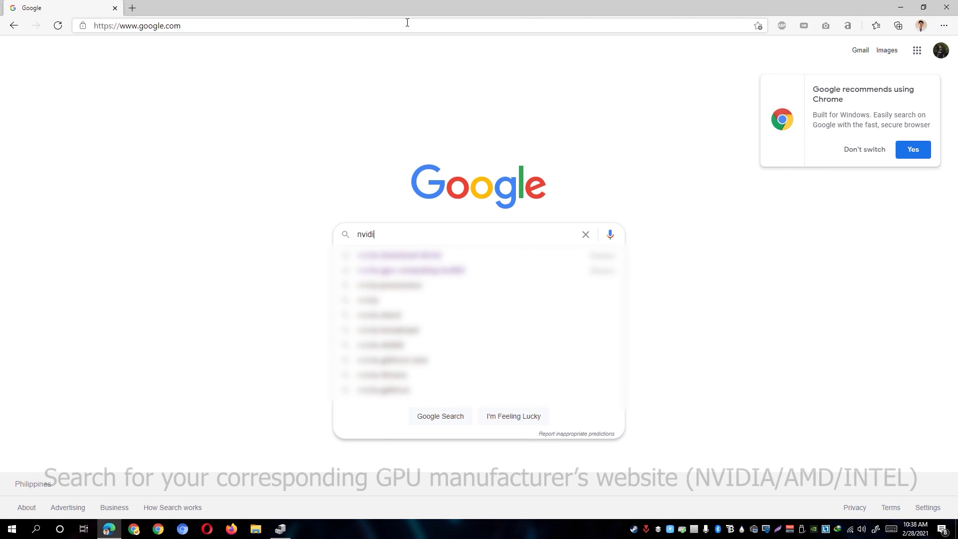
type("a")
key("Return")
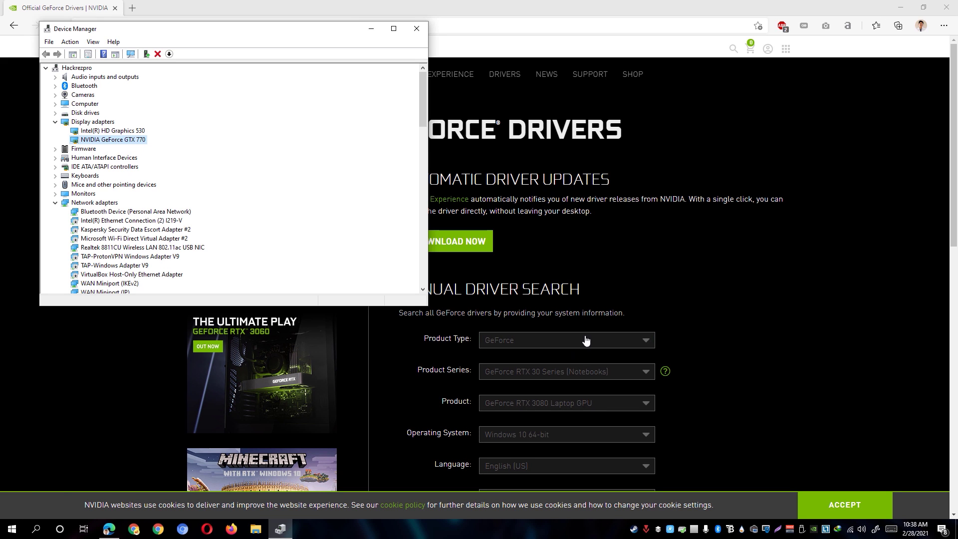
left_click(409, 257)
scroll(408, 257, "down", 2)
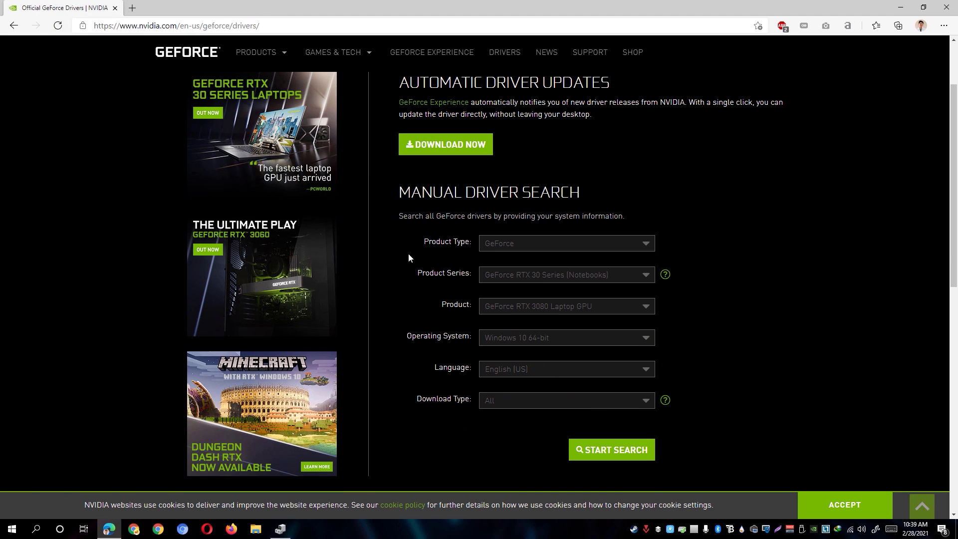
- Confirm the card model in Device Manager and set the product series to GeForce 700 Series
left_click(507, 247)
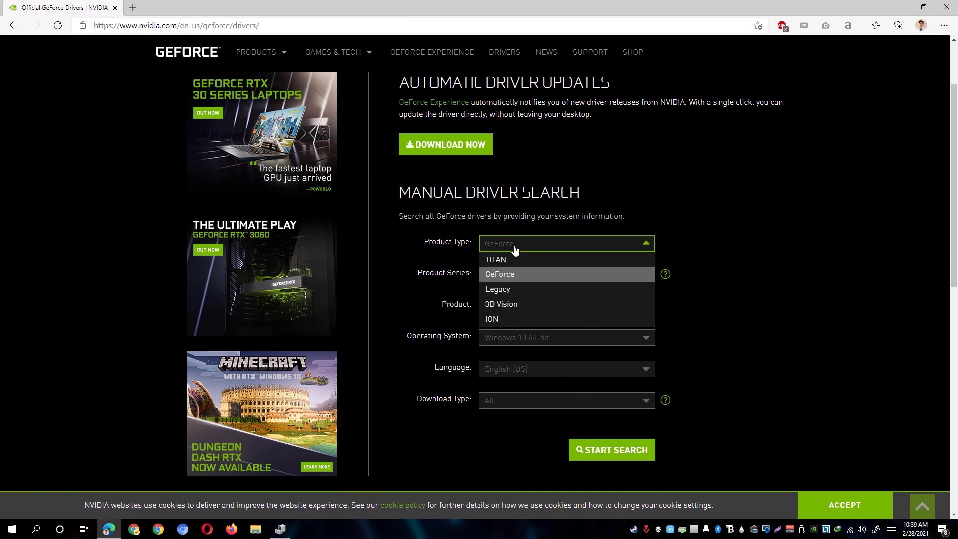
left_click(280, 530)
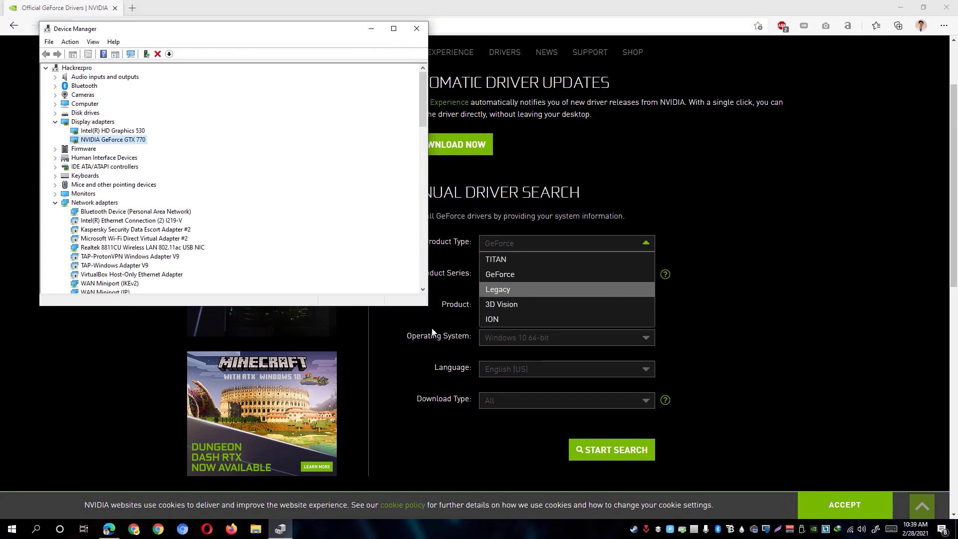
left_click(490, 287)
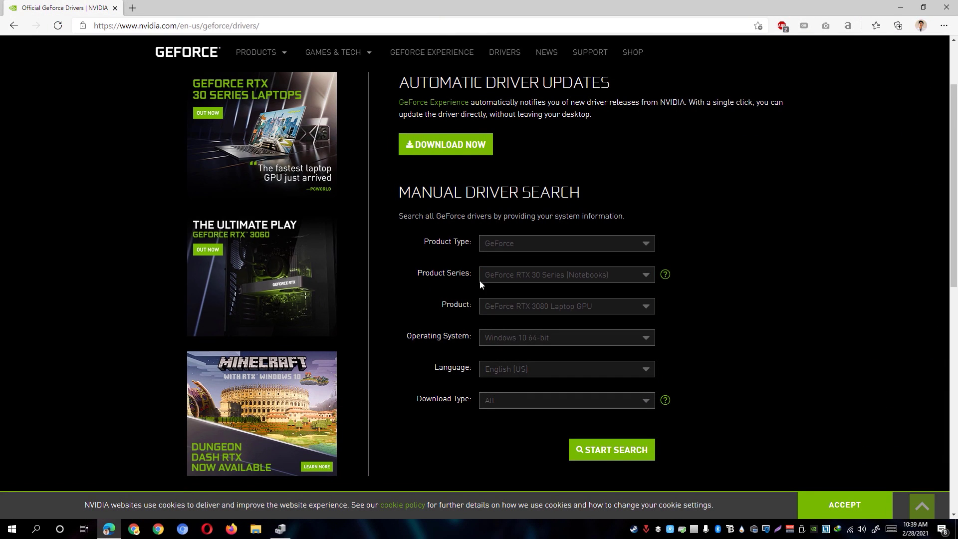
left_click(489, 284)
scroll(552, 336, "down", 5)
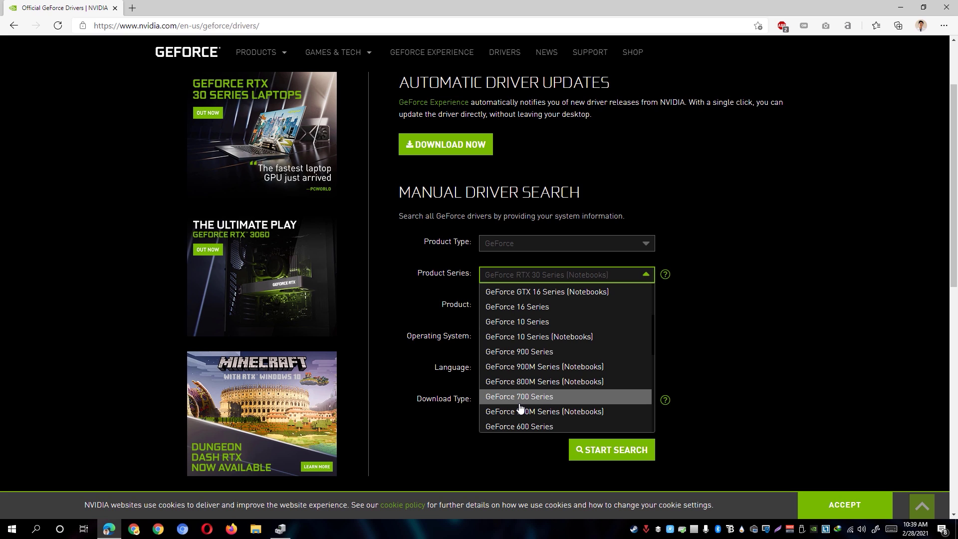
left_click(521, 403)
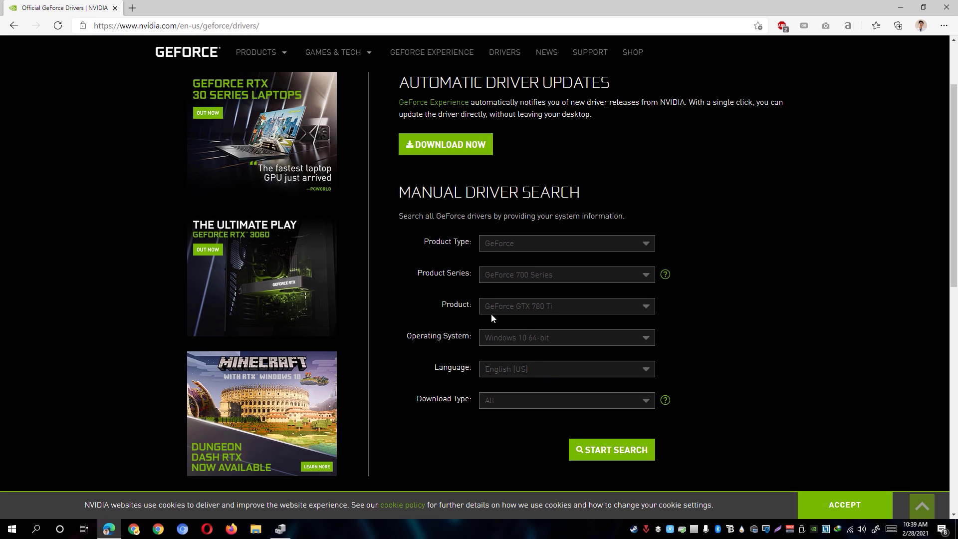
- Choose GeForce GTX 770 and Windows 10 64-Bit, then run the driver search
left_click(514, 315)
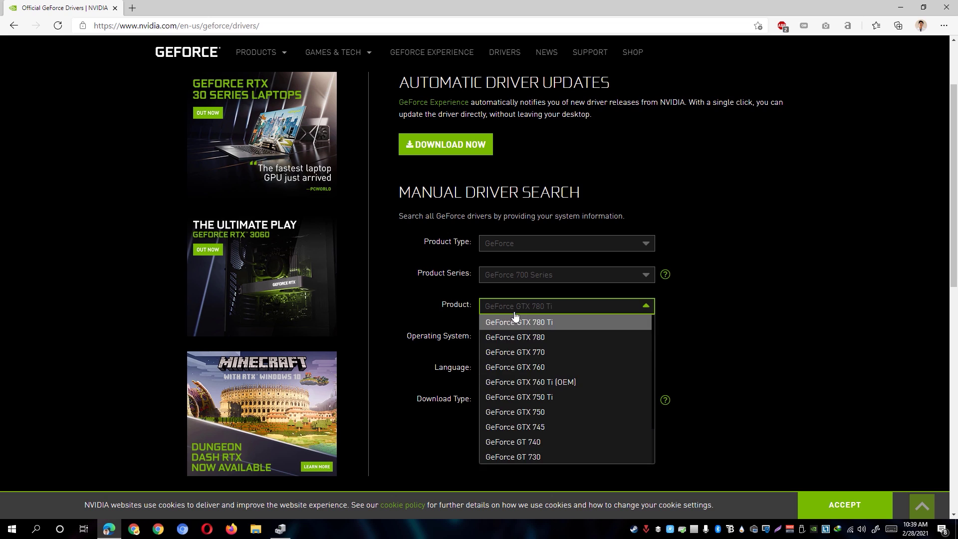
left_click(519, 354)
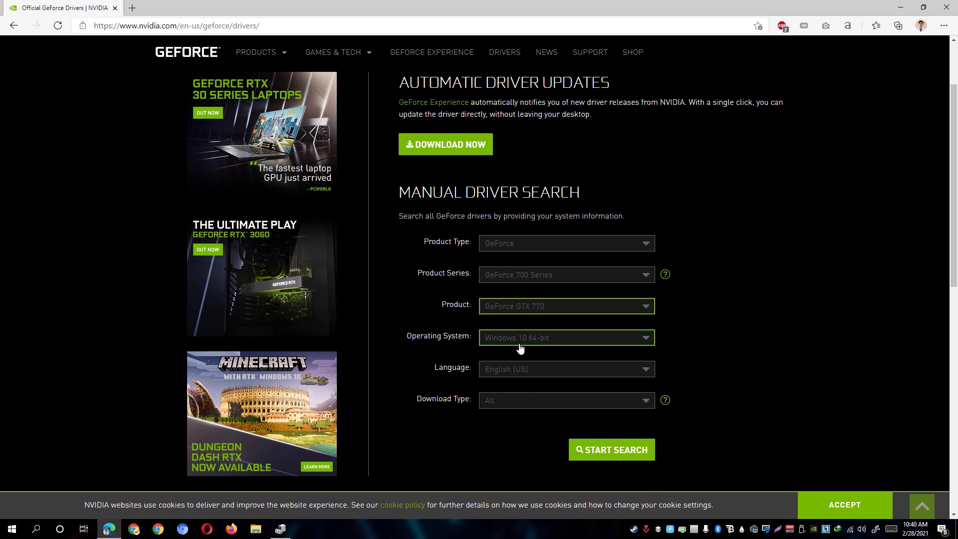
left_click(520, 342)
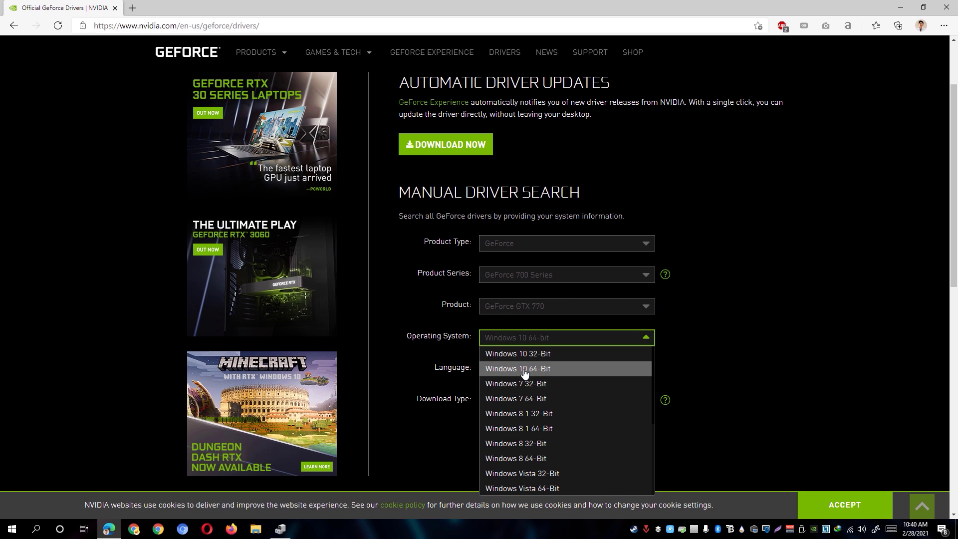
left_click(524, 373)
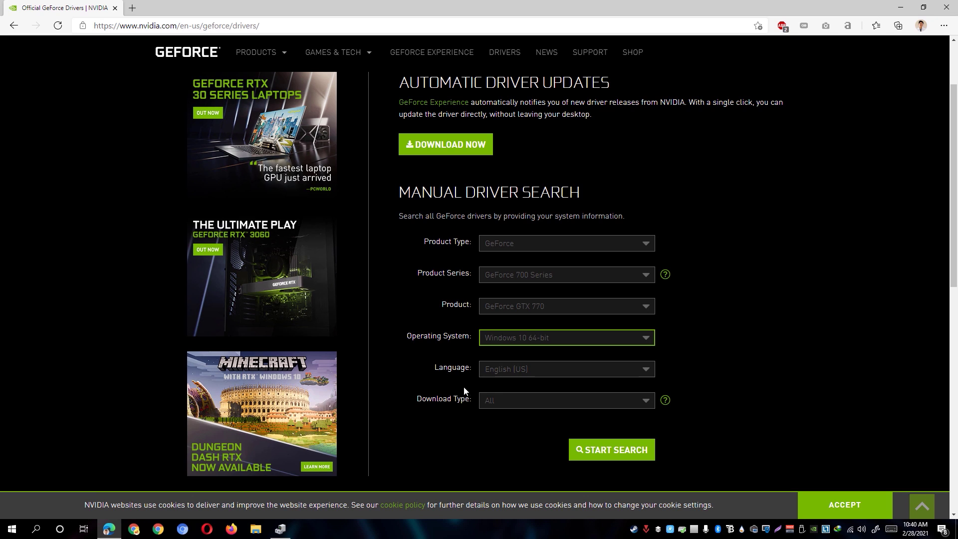
left_click(590, 451)
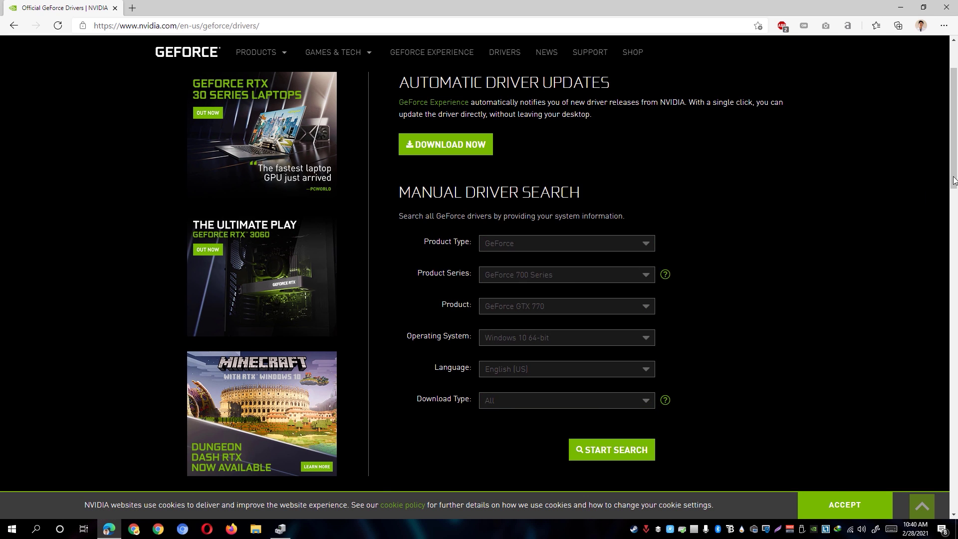
left_click_drag(954, 180, 952, 276)
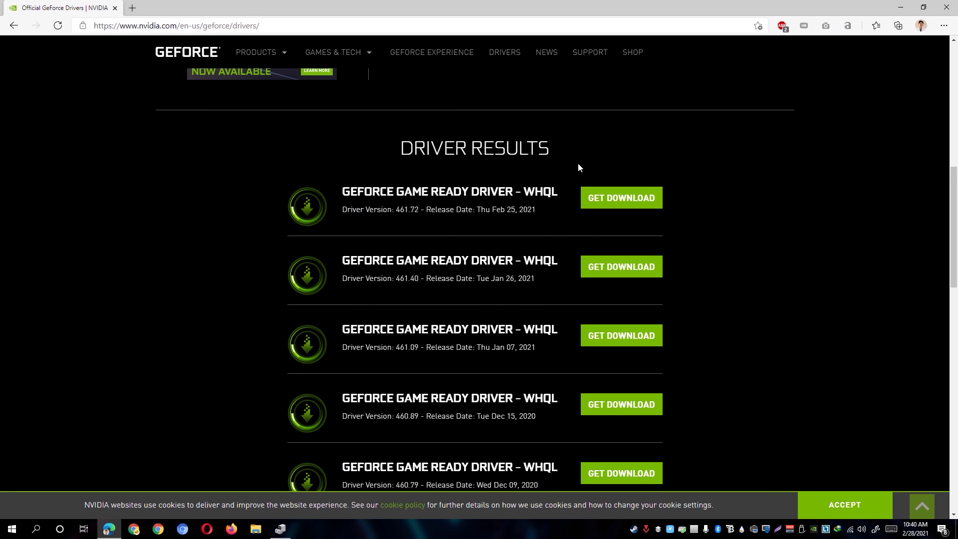
- Download the GeForce Game Ready Driver 461.72 for Windows 10 64-bit and launch its installer
left_click(605, 198)
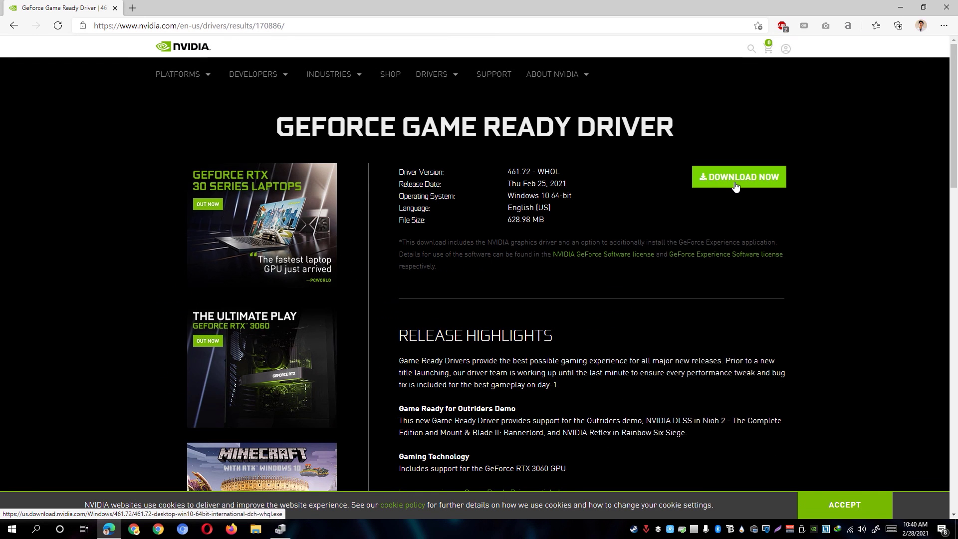
left_click(724, 188)
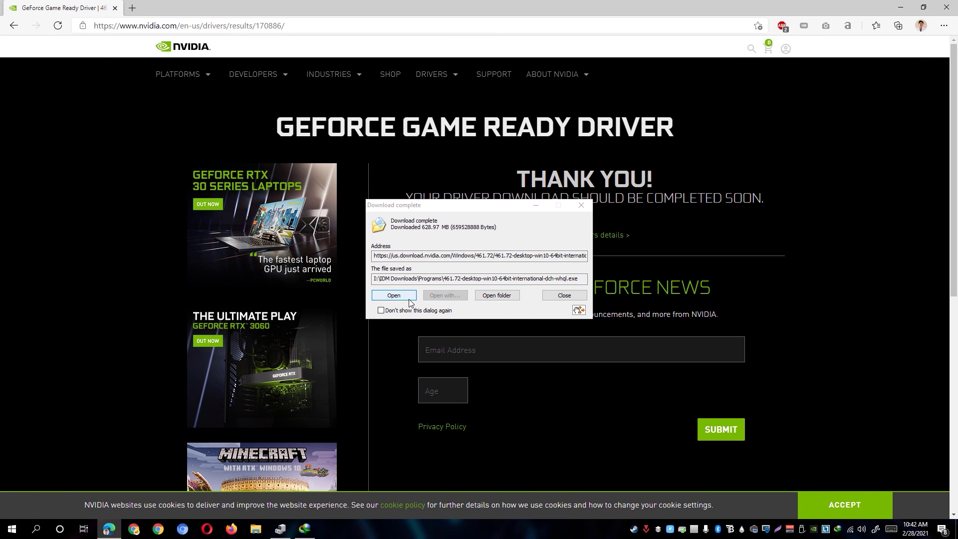
left_click(408, 298)
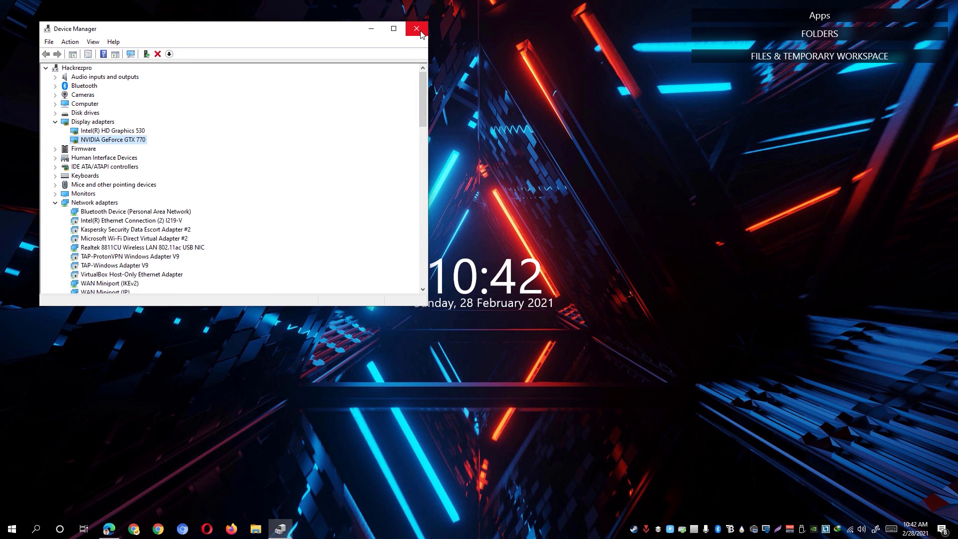
- Close Device Manager, accept the default extraction folder and license, and choose Express installation
left_click(421, 33)
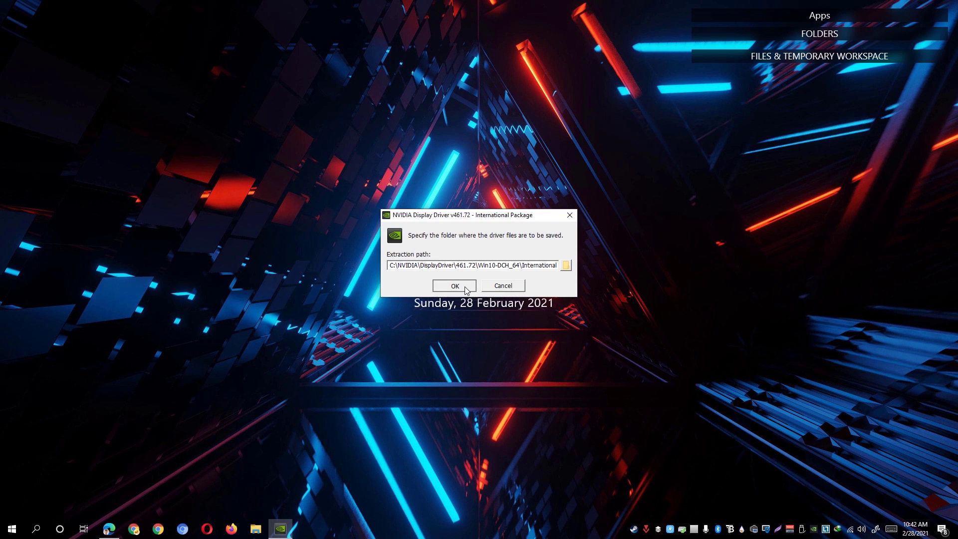
left_click(465, 288)
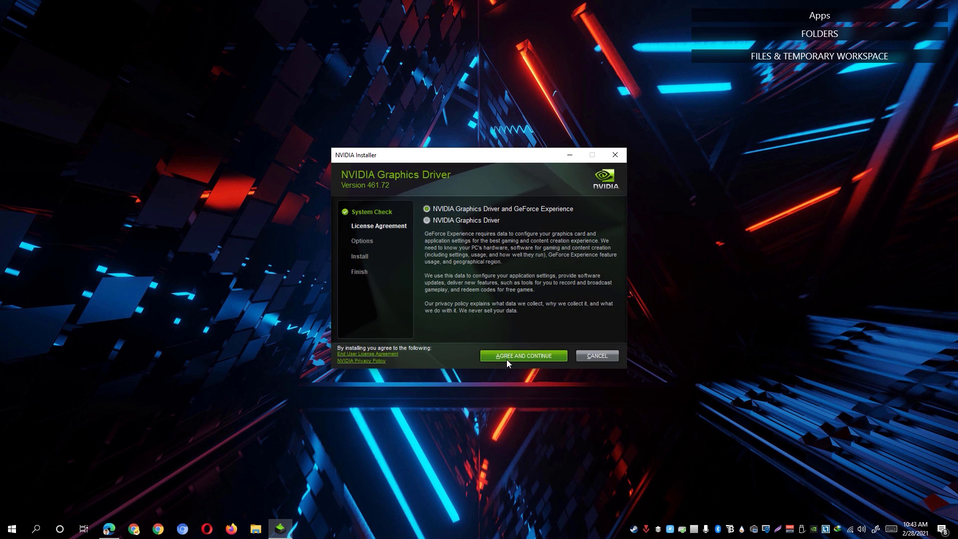
left_click(507, 356)
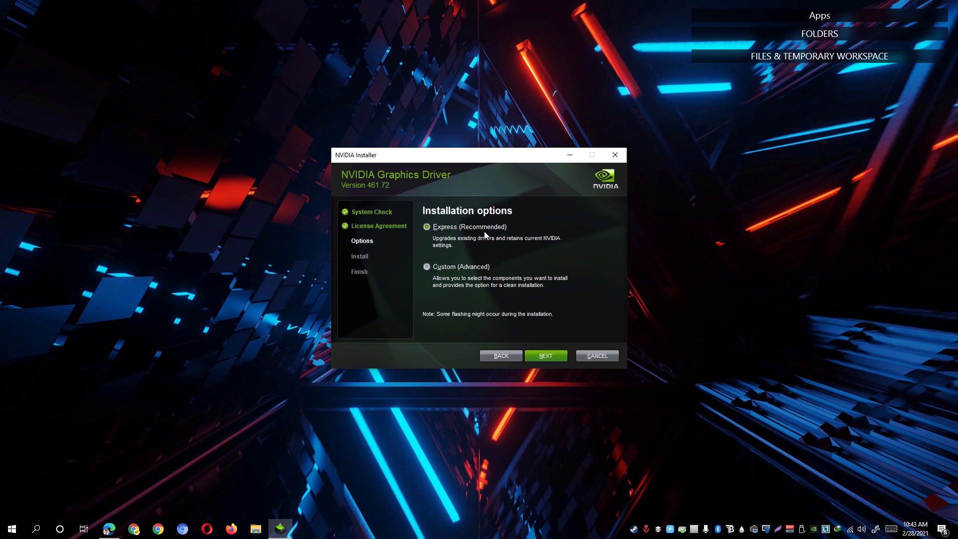
left_click(553, 357)
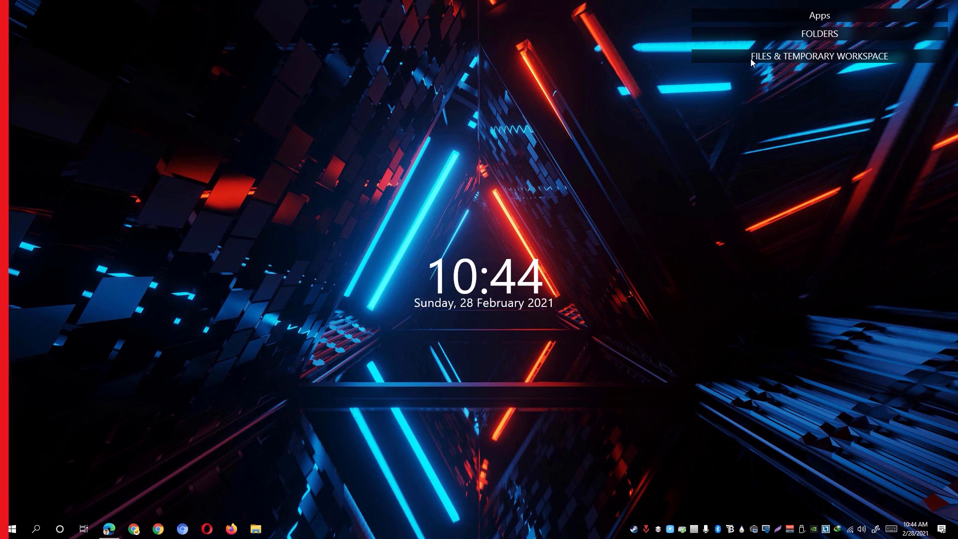
- Launch Steam, switch to the games library, and browse valheim's local files
mouse_move(776, 16)
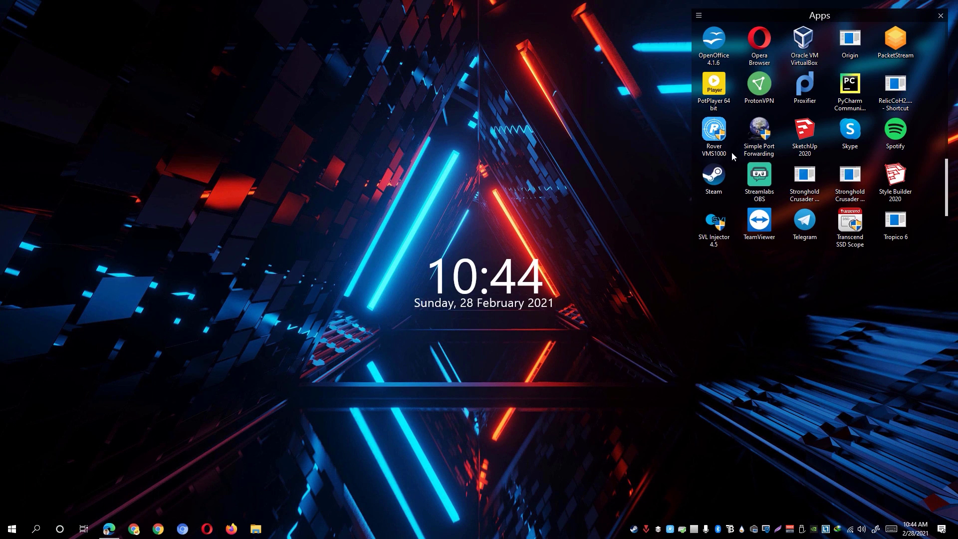
left_click(716, 177)
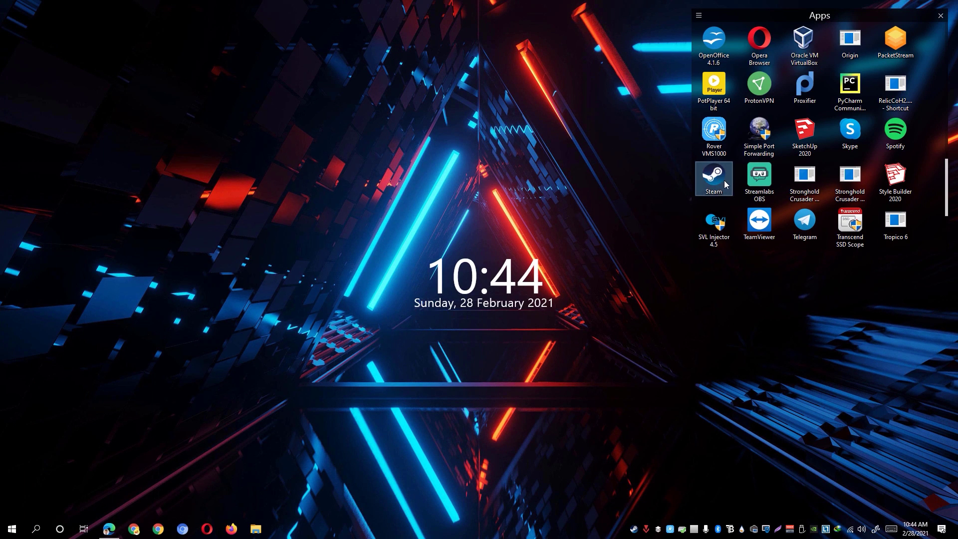
double_click(723, 181)
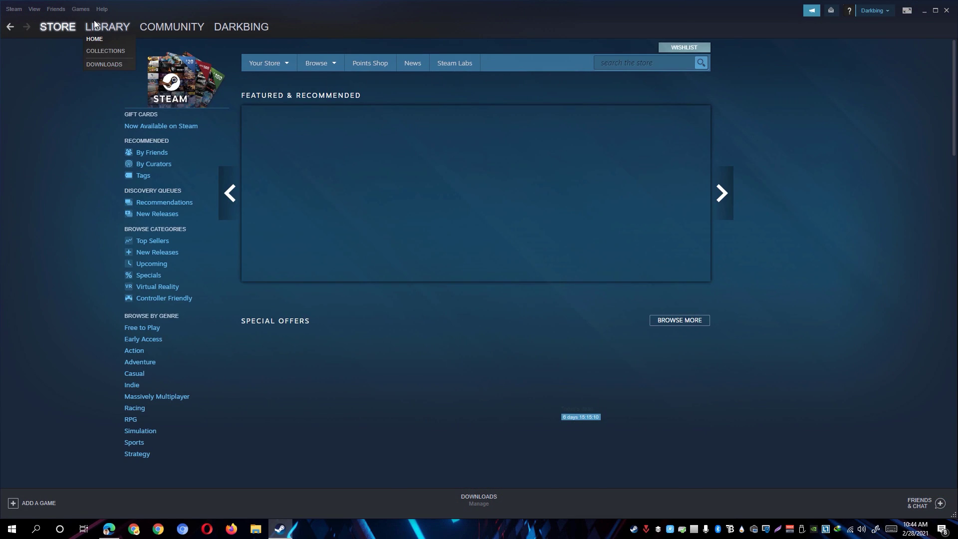
left_click(80, 9)
left_click(98, 22)
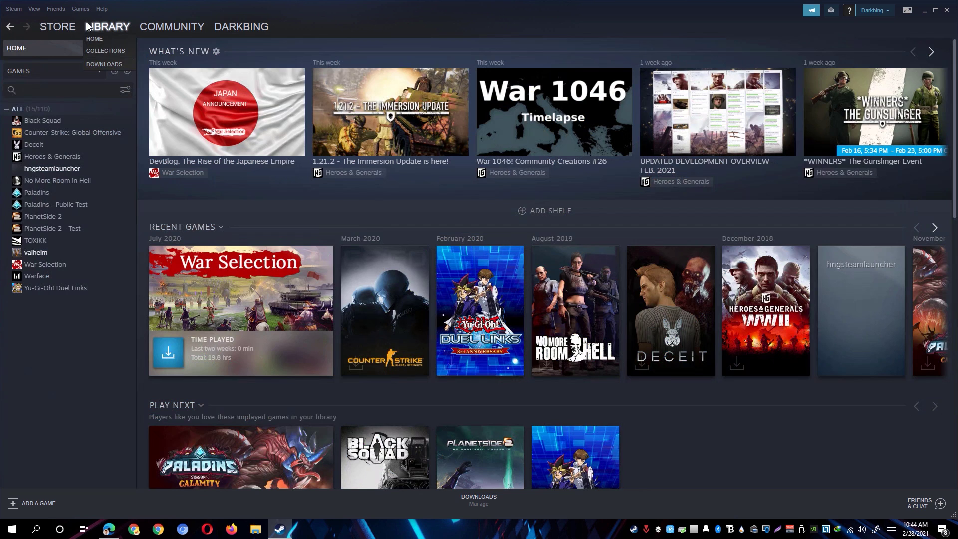
right_click(33, 256)
mouse_move(48, 309)
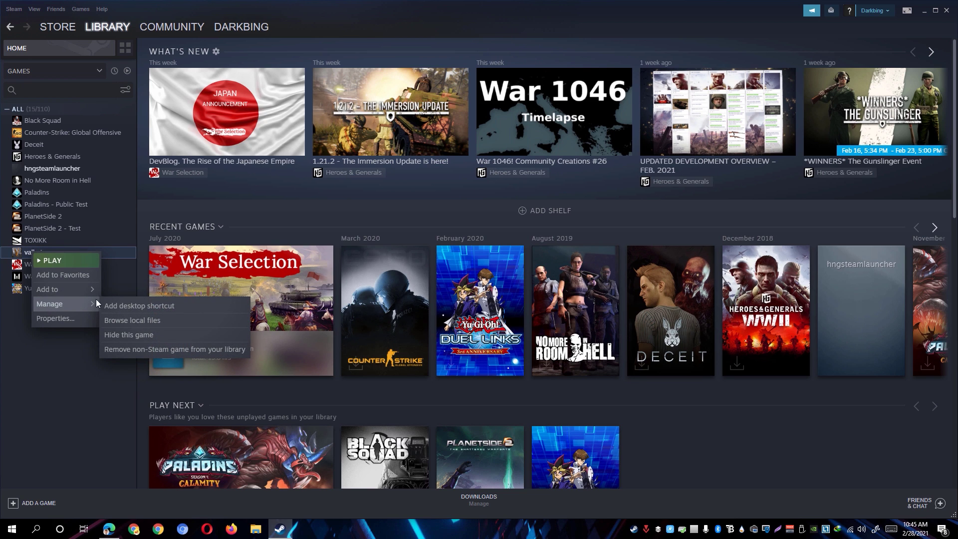
left_click(125, 324)
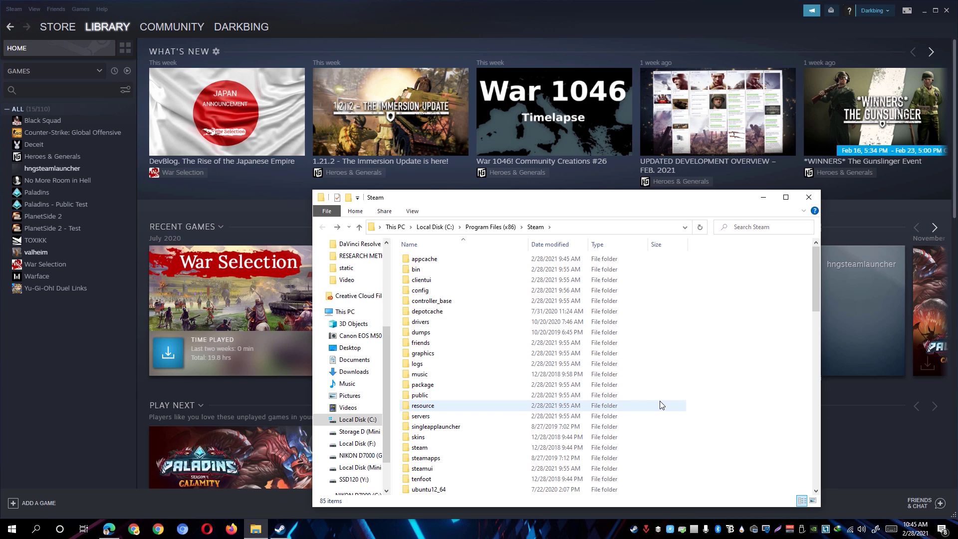
- Go through steamapps, common and Valheim.v0.145.6 into valheim_Data and locate boot.config
scroll(660, 406, "down", 2)
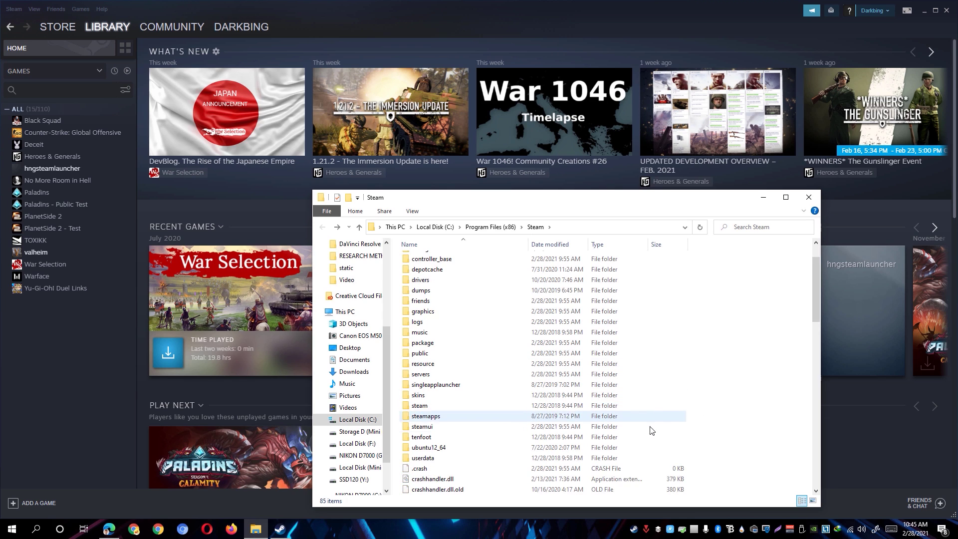
double_click(448, 423)
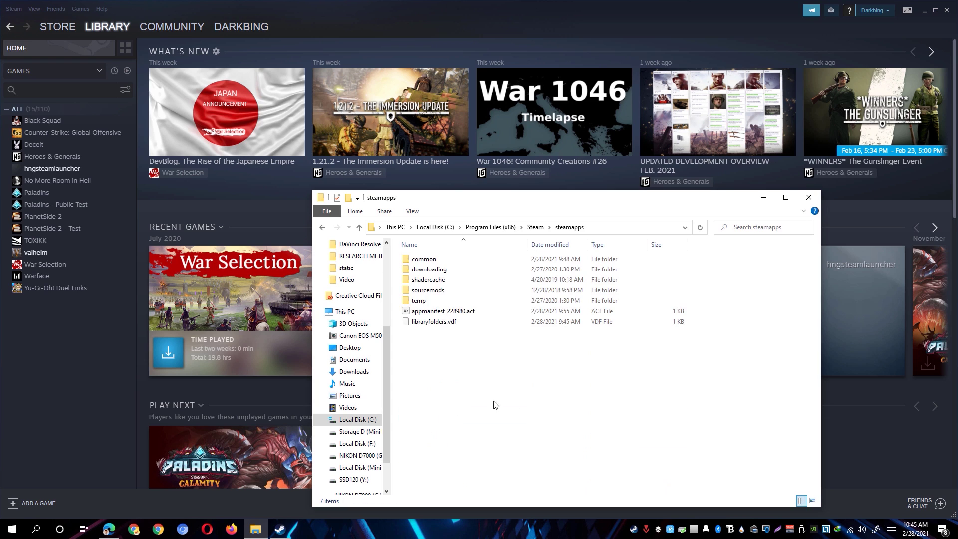
double_click(424, 259)
double_click(424, 281)
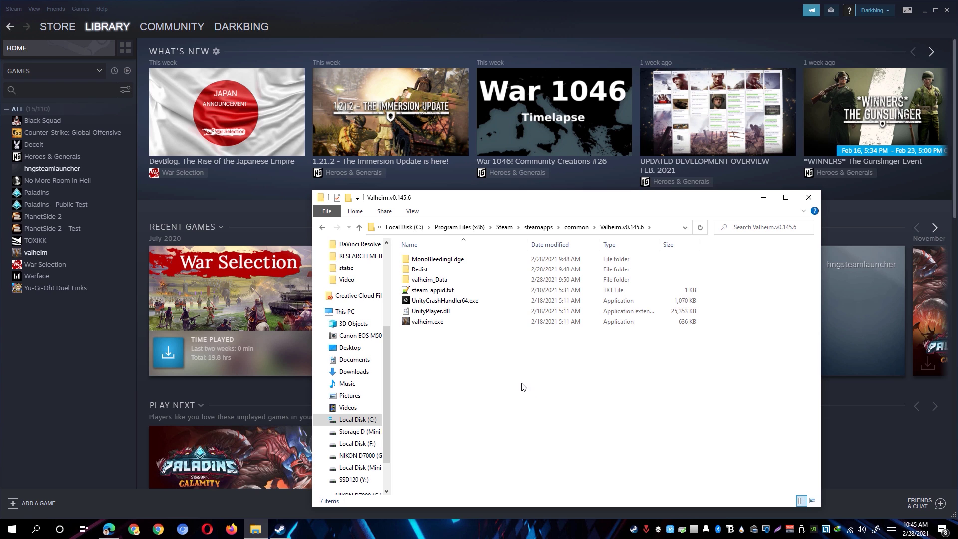
left_click(445, 284)
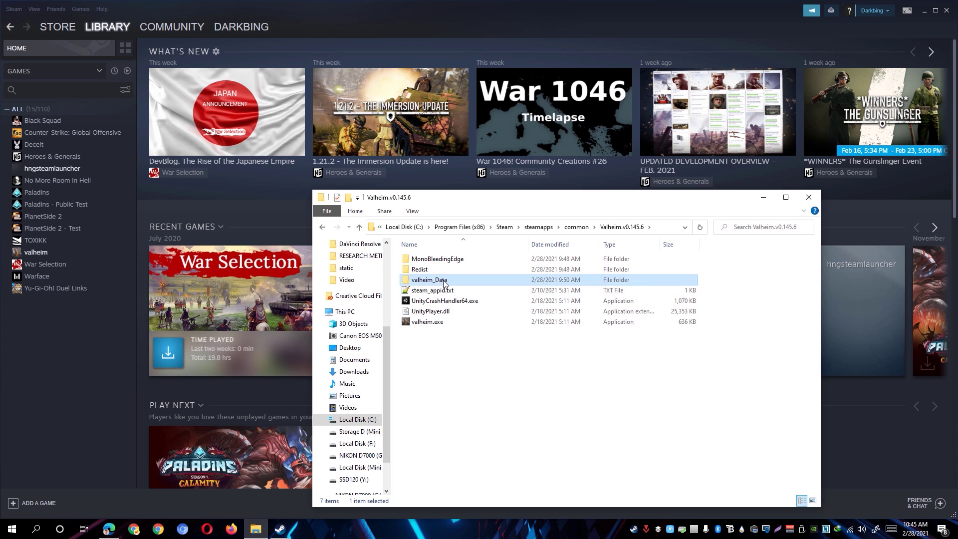
double_click(445, 284)
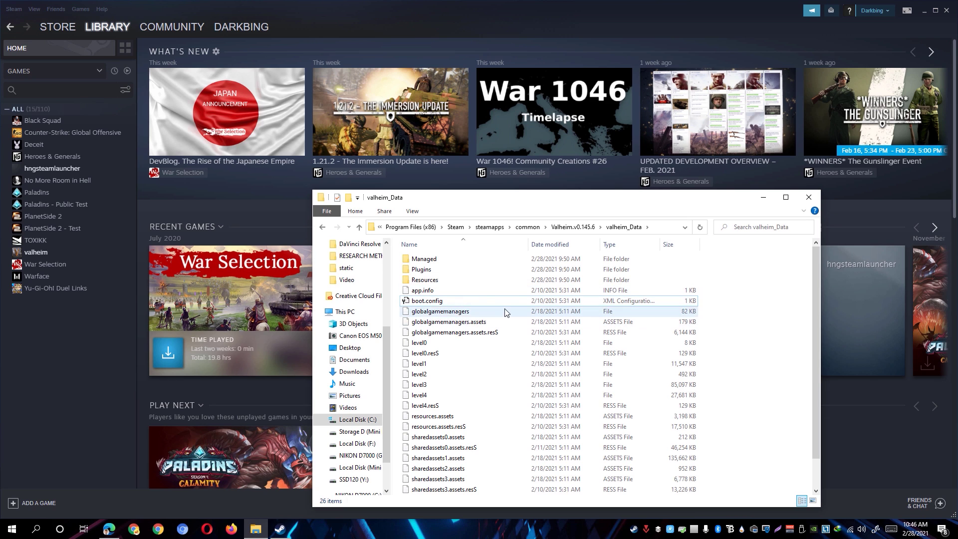
key("space")
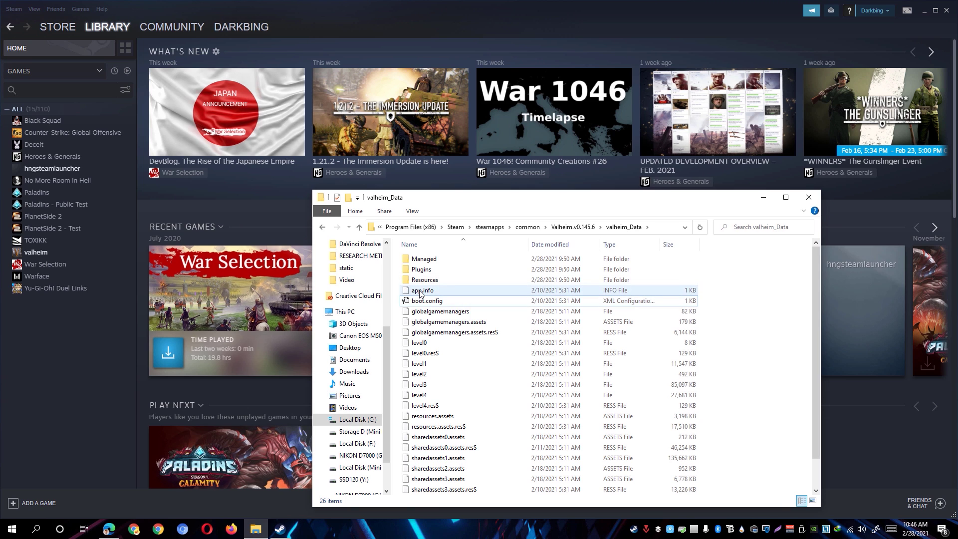
left_click(458, 298)
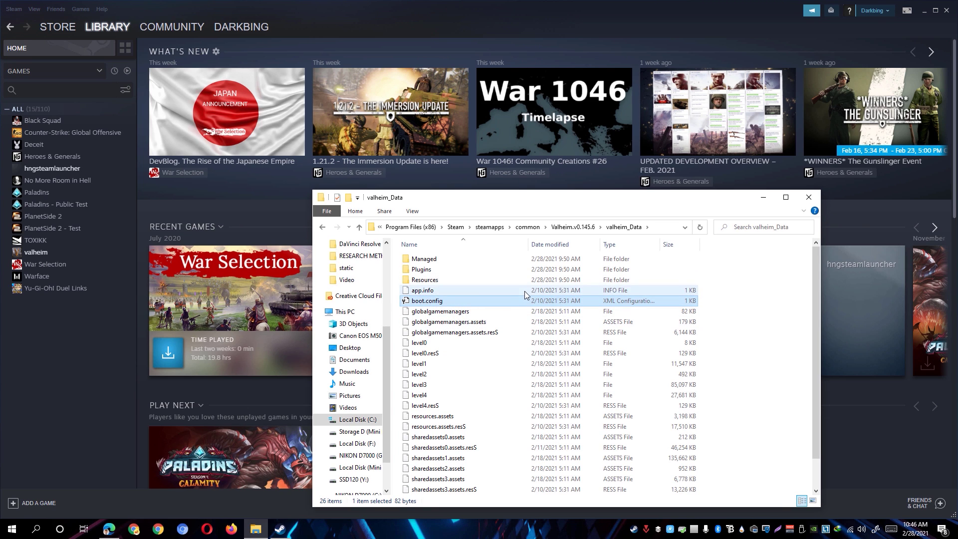
left_click(439, 301, "ctrl")
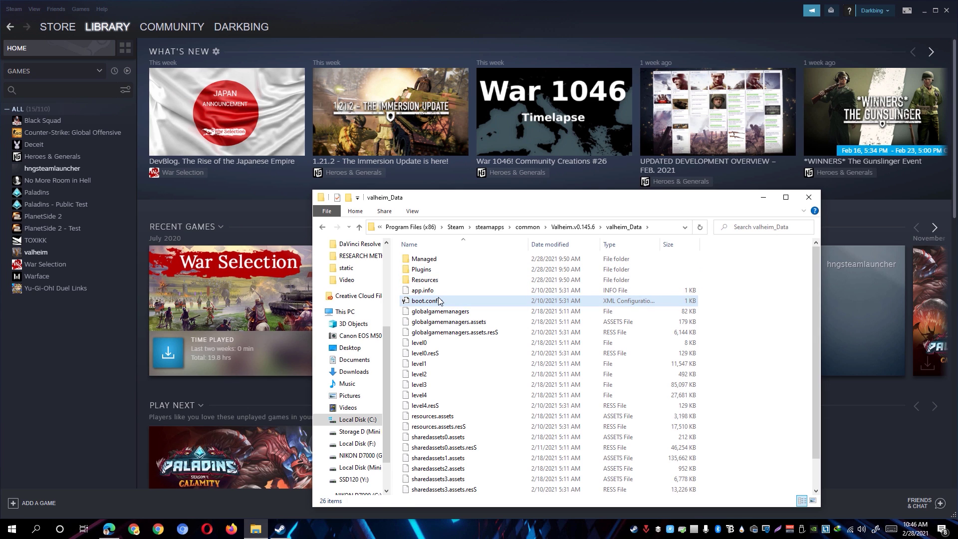
- Copy boot.config and paste a duplicate into the valheim_Data folder
left_click(439, 301)
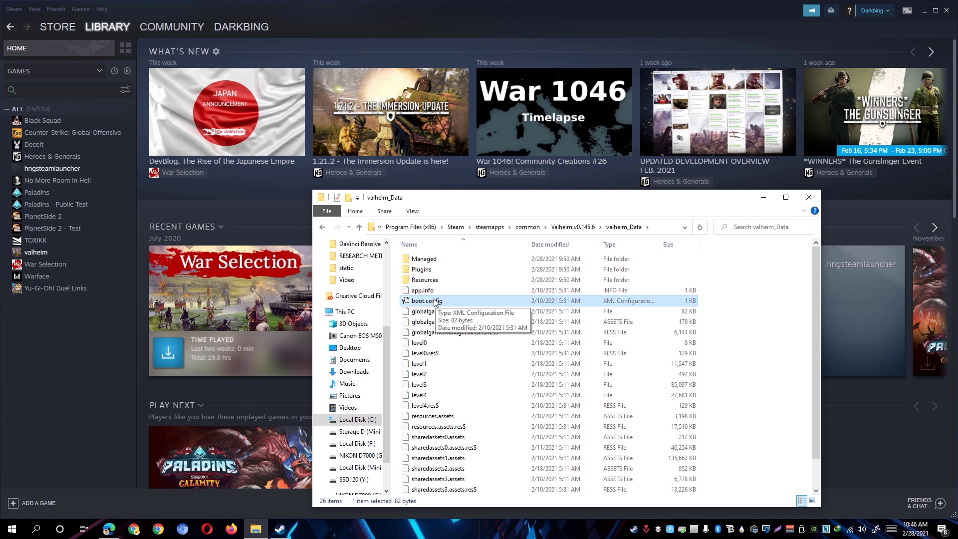
right_click(435, 302)
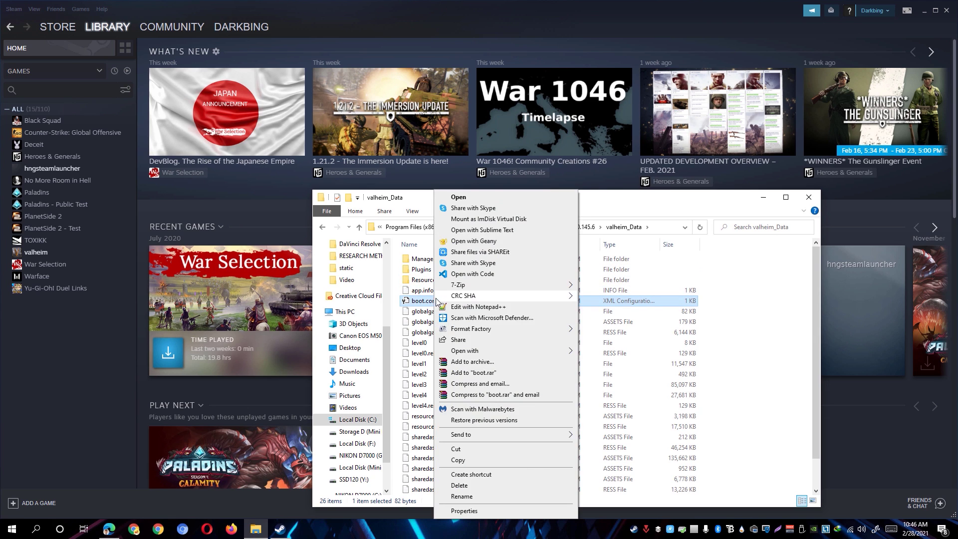
left_click(456, 450)
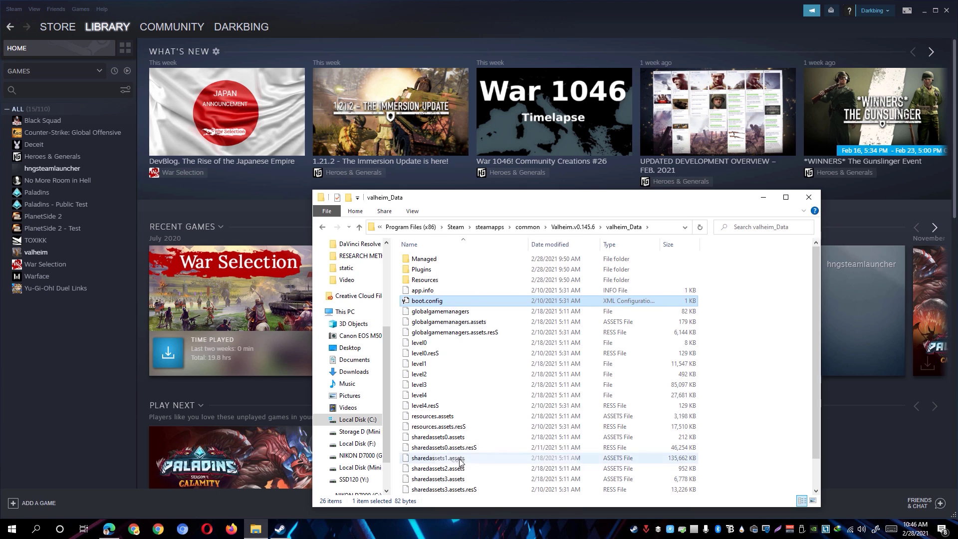
right_click(735, 303)
left_click(751, 372)
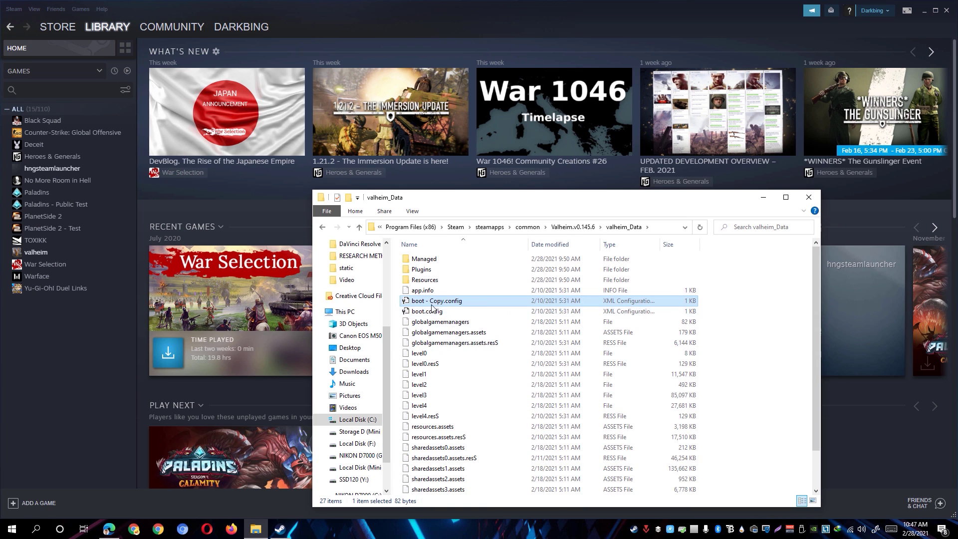
- Rename the duplicate to boot.config.old, accepting the file extension change
left_click(438, 302)
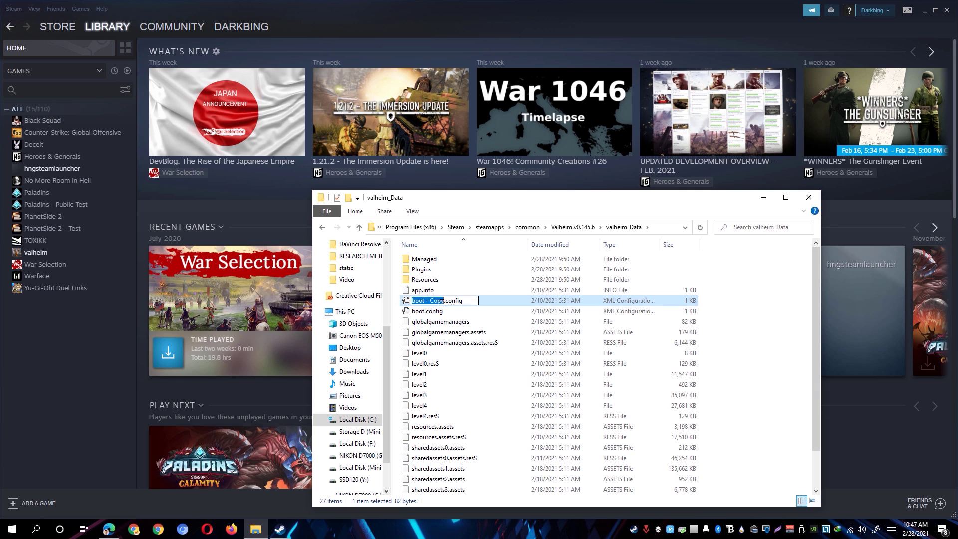
type("boot.config")
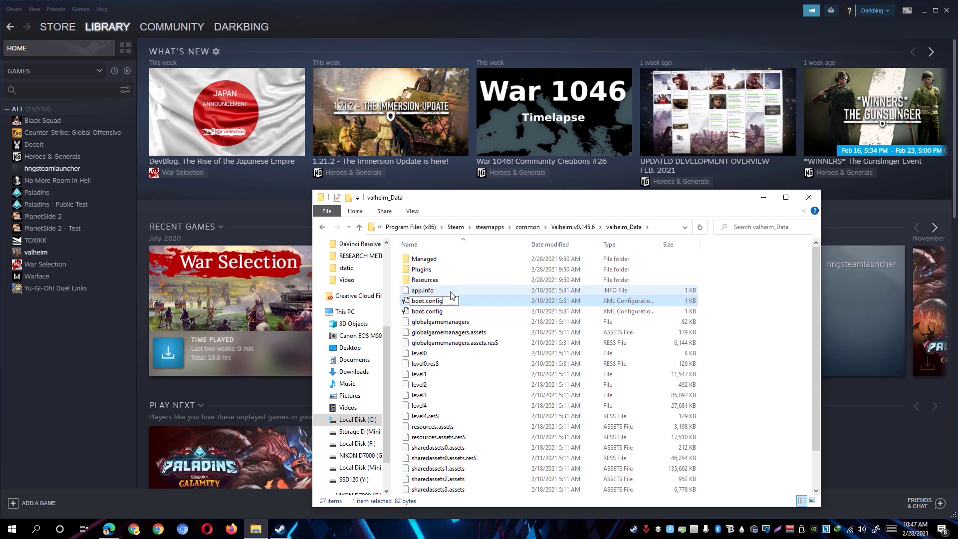
type(".old")
key("Return")
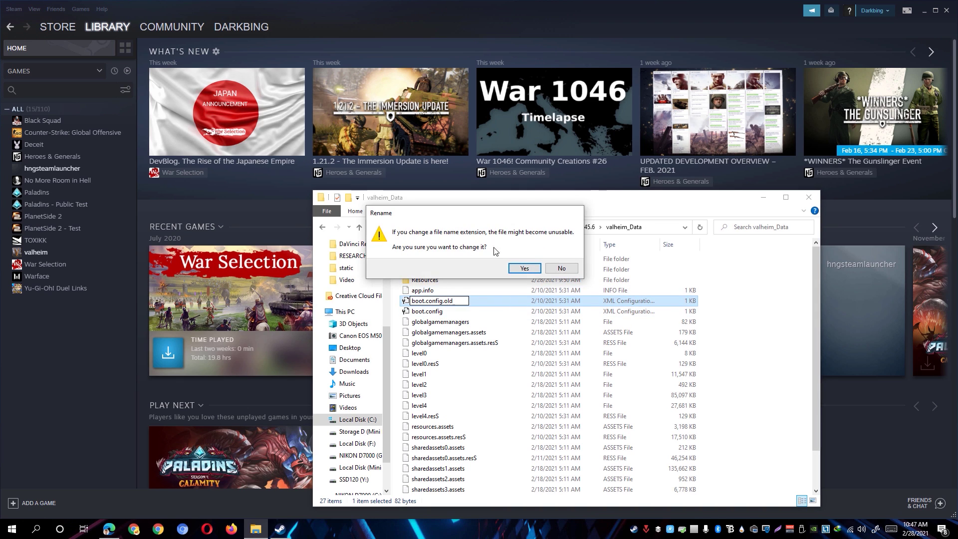
left_click(525, 268)
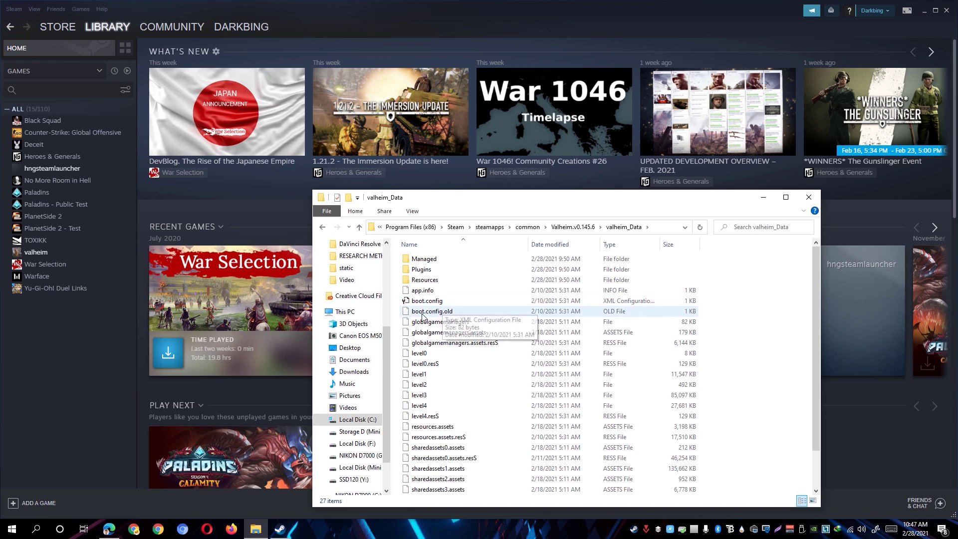
left_click(427, 303)
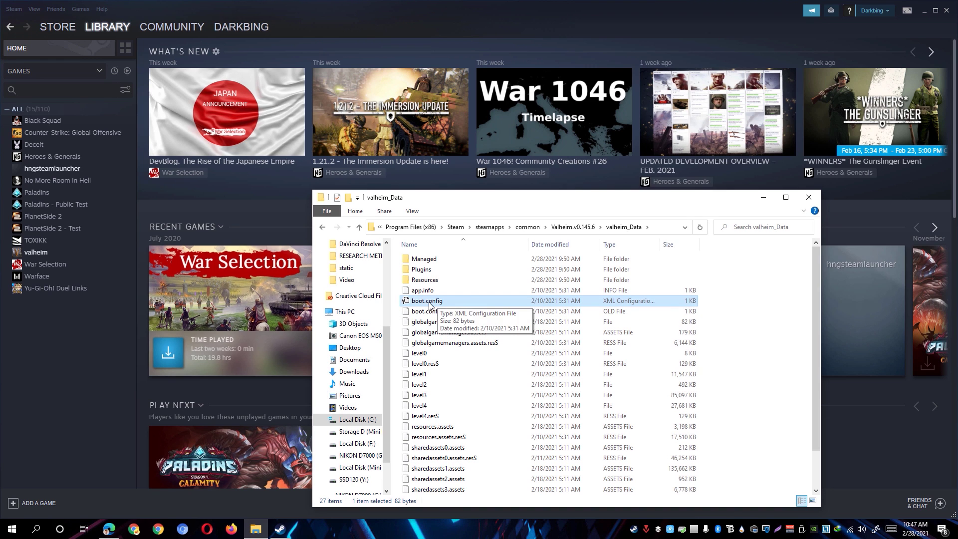
- Open boot.config in Notepad through Open with, showing its four setting lines
right_click(431, 302)
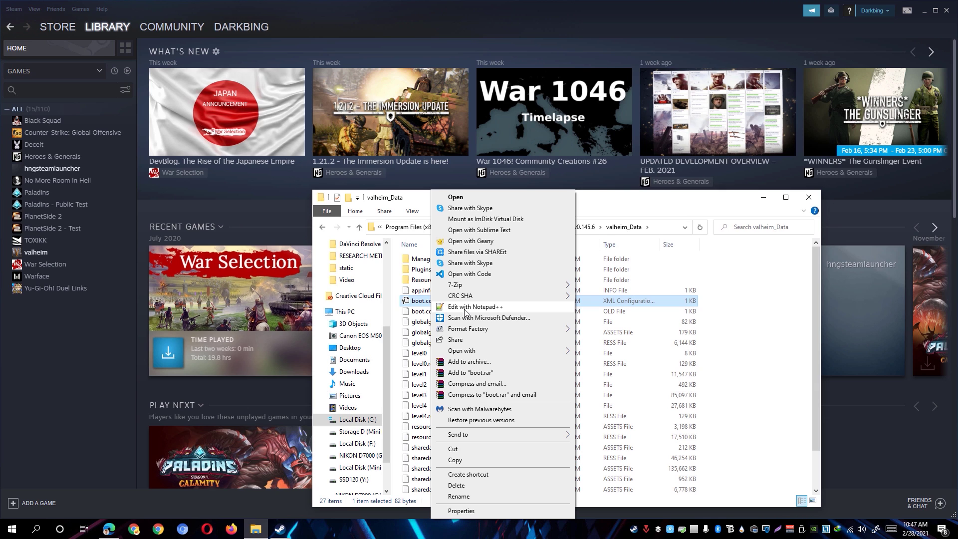
mouse_move(475, 351)
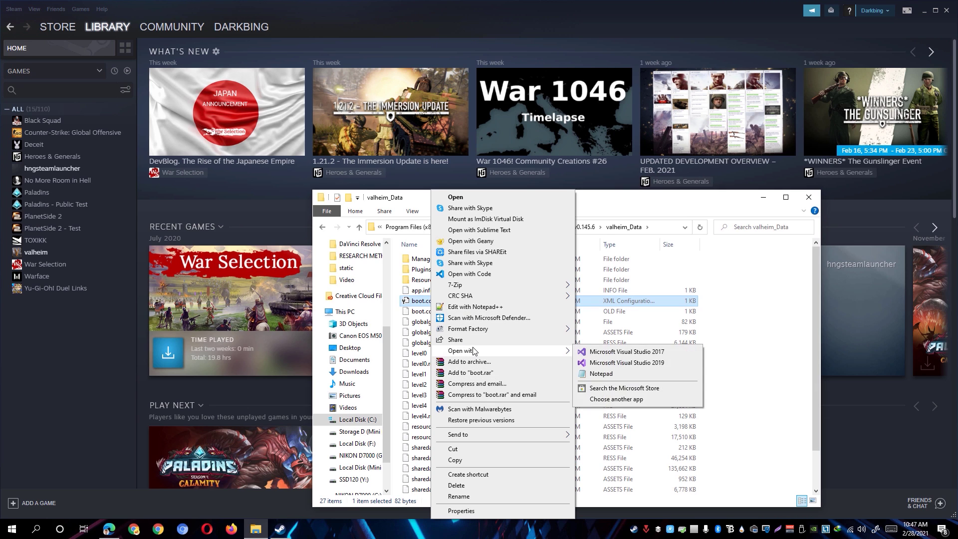
left_click(605, 401)
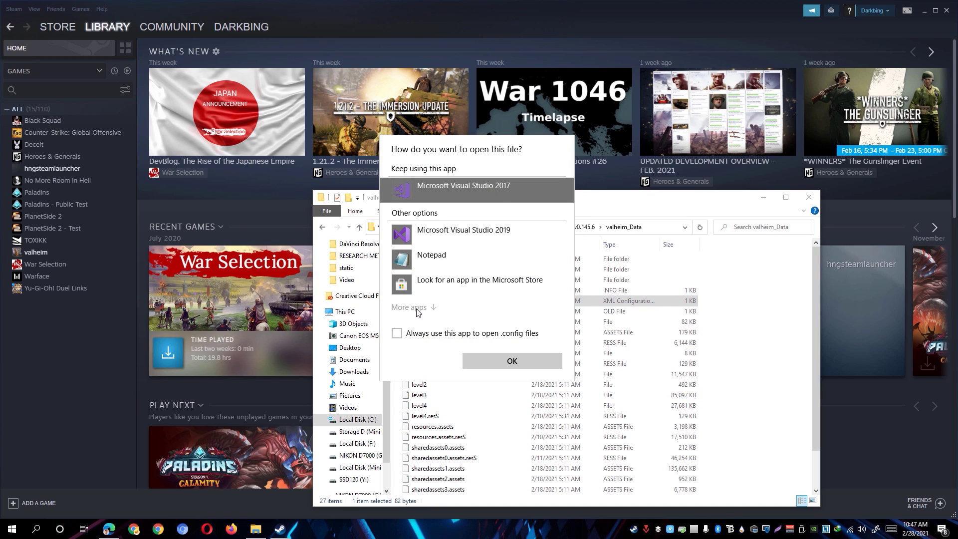
left_click(418, 307)
scroll(446, 295, "down", 1)
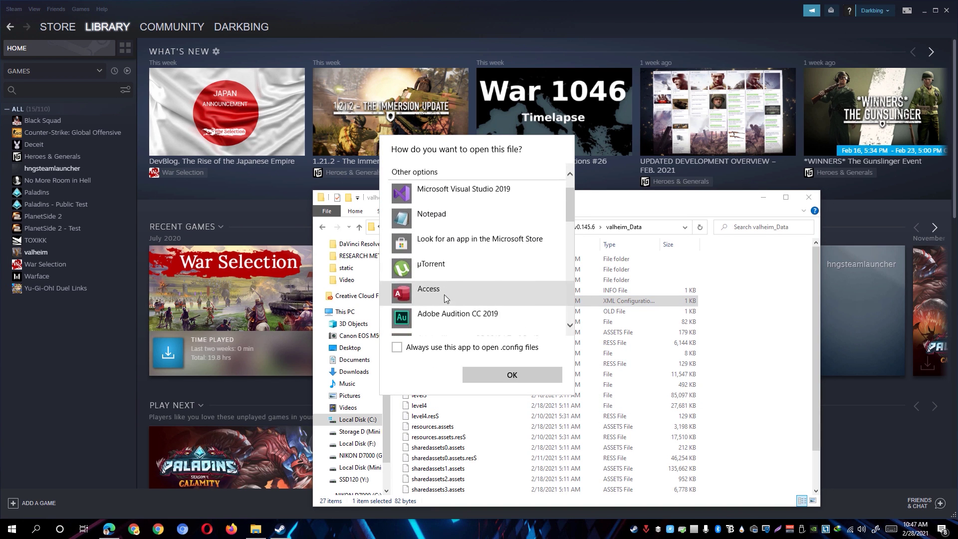
scroll(445, 298, "down", 1)
scroll(422, 271, "up", 2)
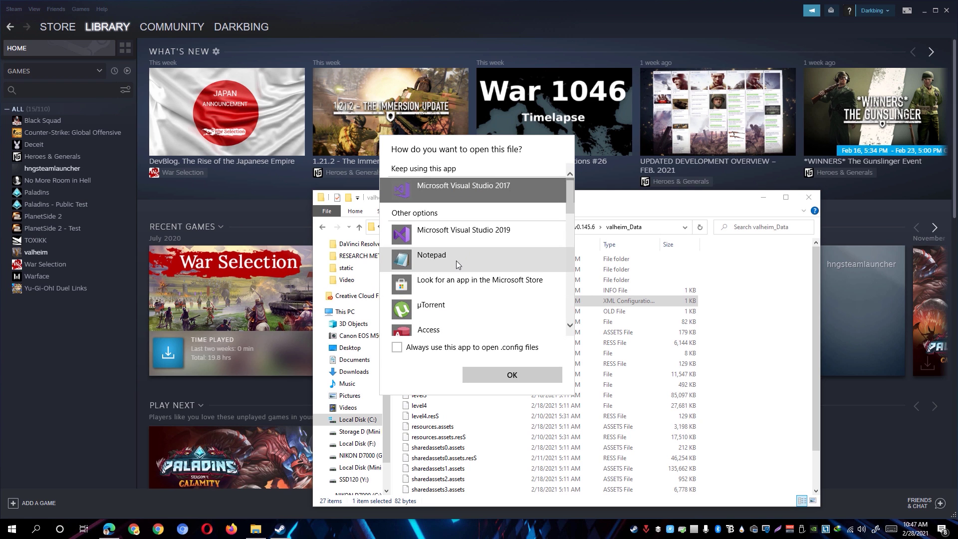
left_click(426, 259)
left_click(525, 374)
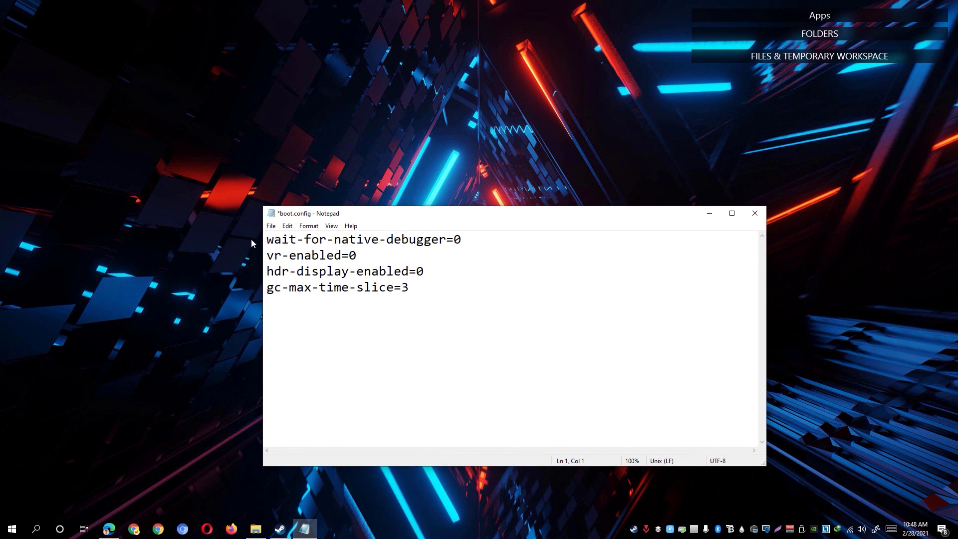
- Add gfx-enable-gfx-jobs=1 and gfx-enable-native-gfx-jobs=1 at the top of boot.config and save it
key("Return")
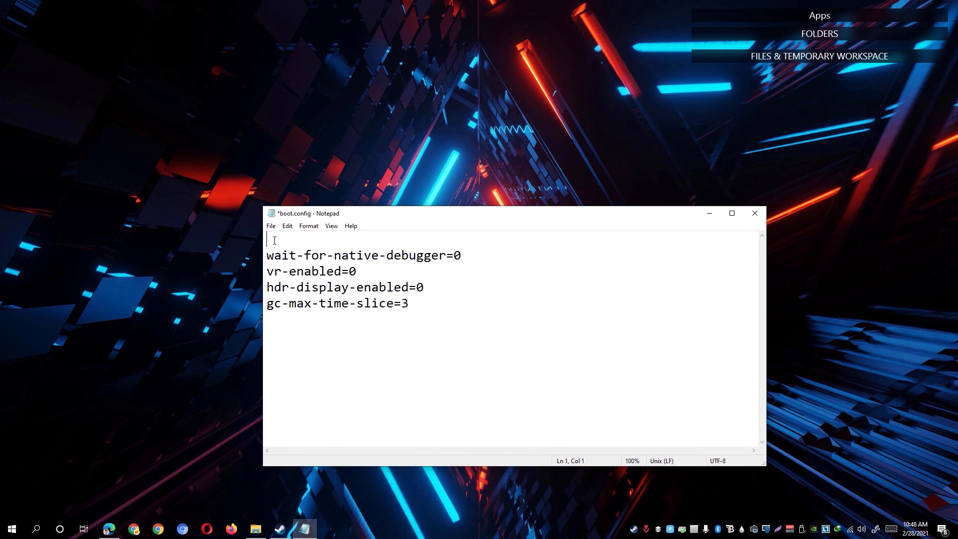
type("gfx-enable-gfx-")
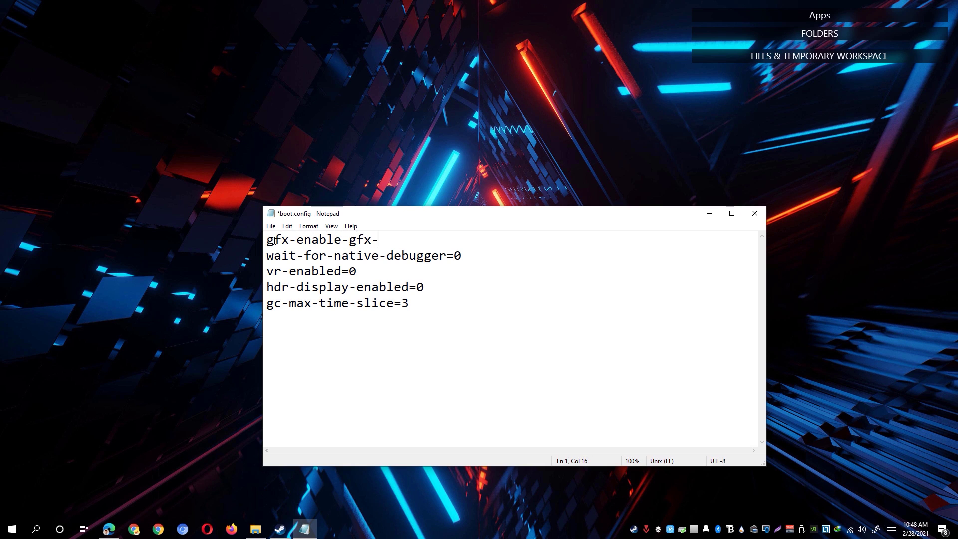
type("g")
key("BackSpace")
type("jobs=1")
key("Return")
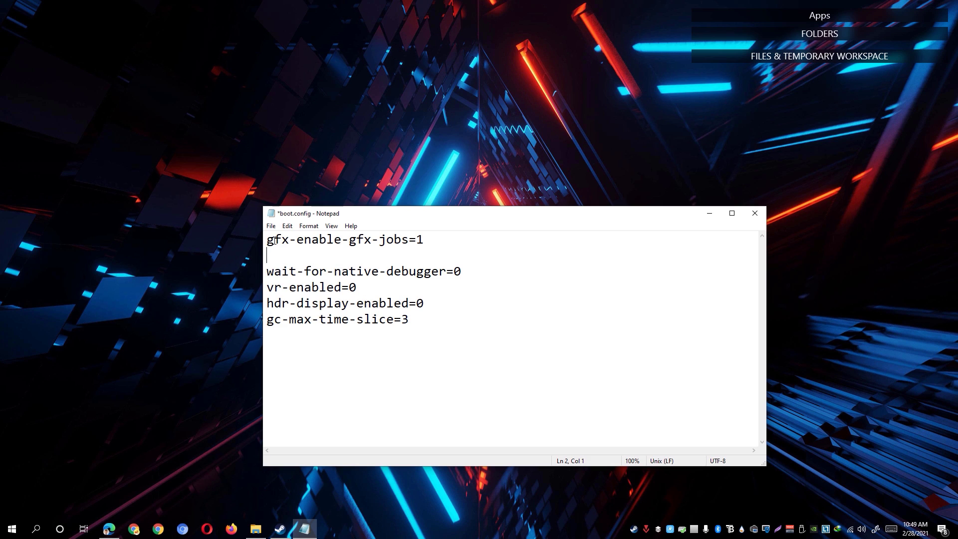
type("gfx-enable-native-")
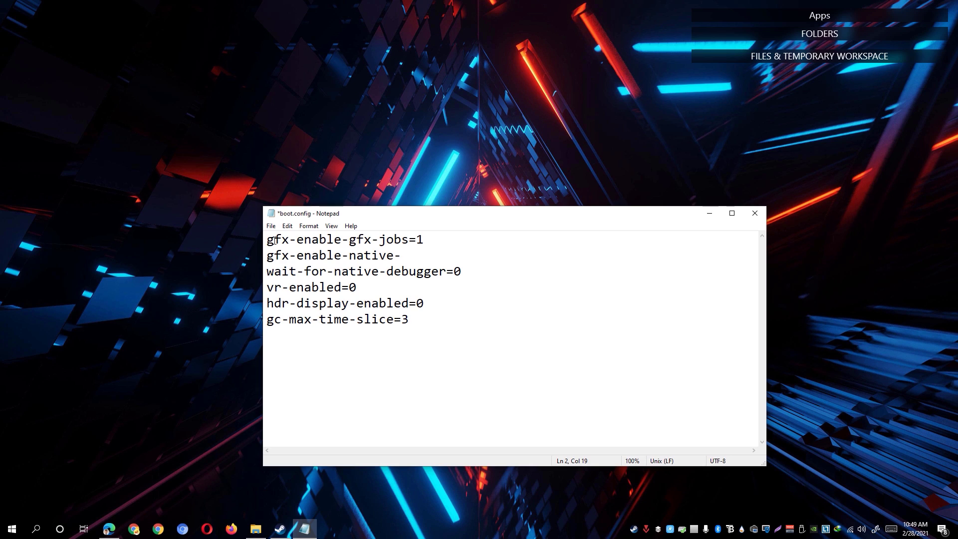
type("gfx-jobs=1")
key("ctrl+s")
- Close Notepad and set valheim's Steam launch option to -windows-mode exclusive
left_click(755, 213)
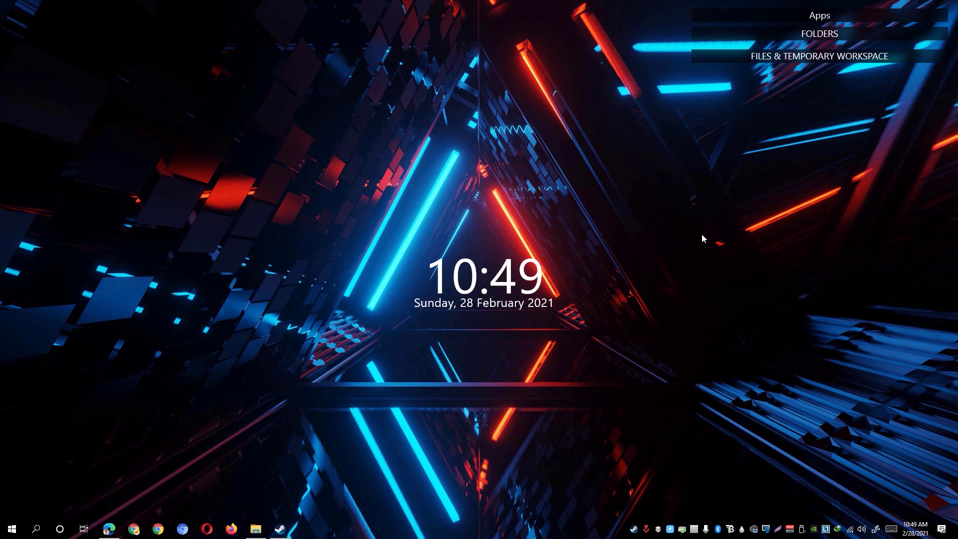
left_click(280, 529)
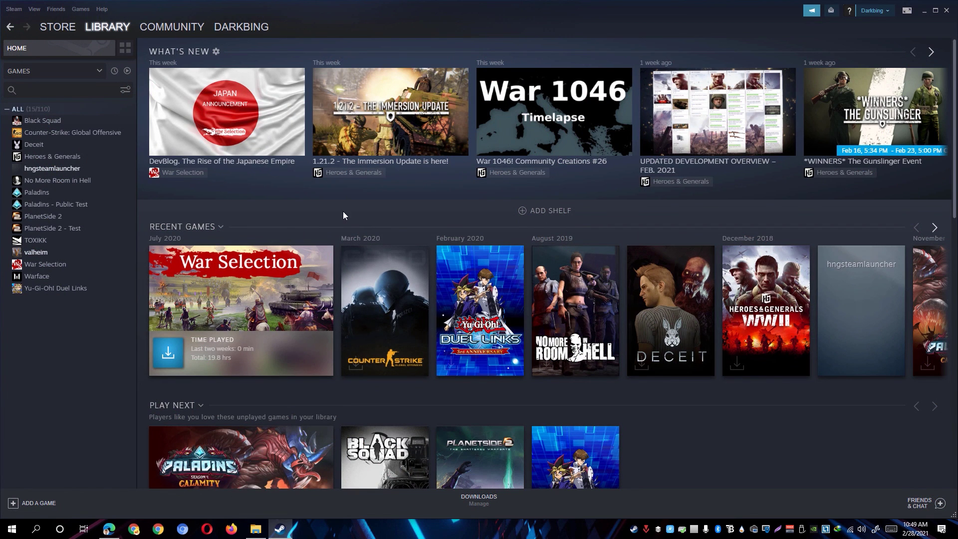
right_click(58, 252)
left_click(92, 317)
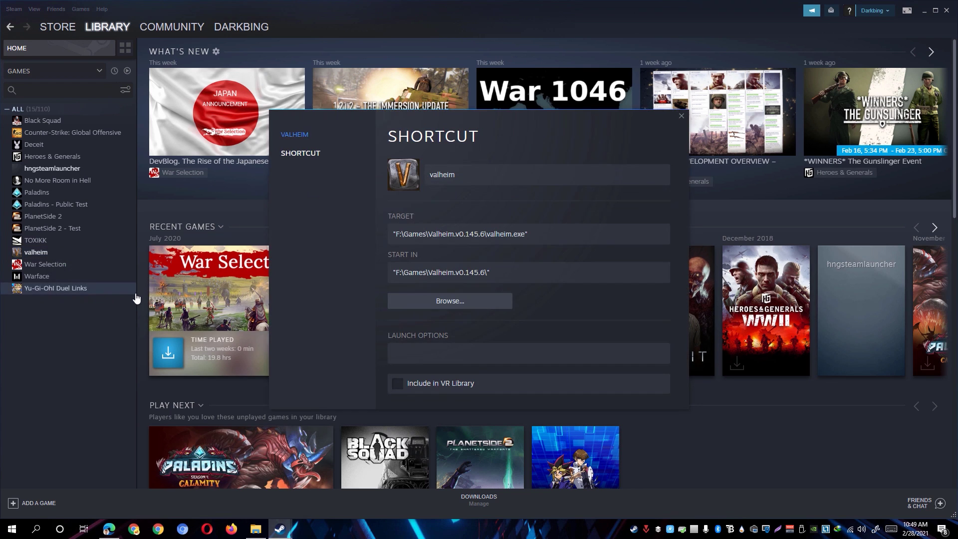
left_click(459, 352)
type("-windows-mode exclusive")
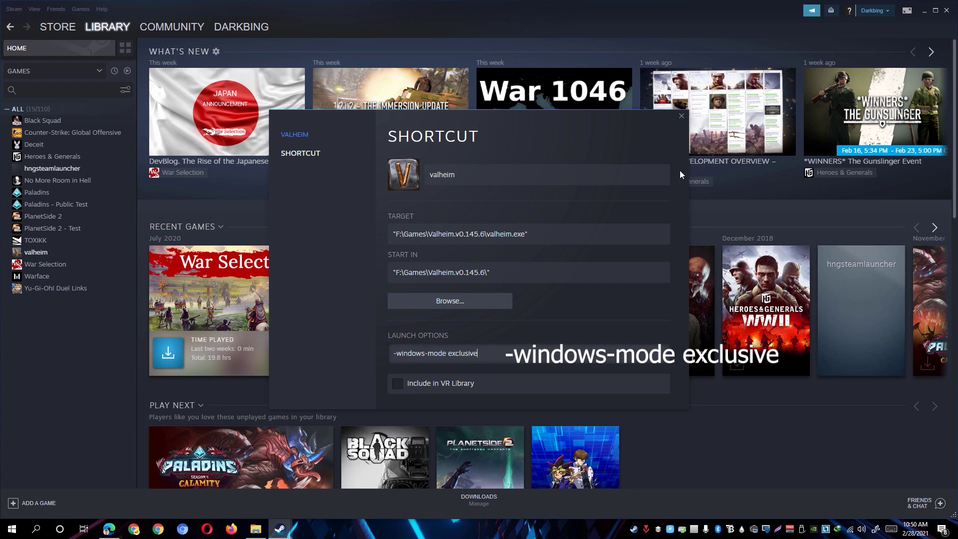
left_click(682, 115)
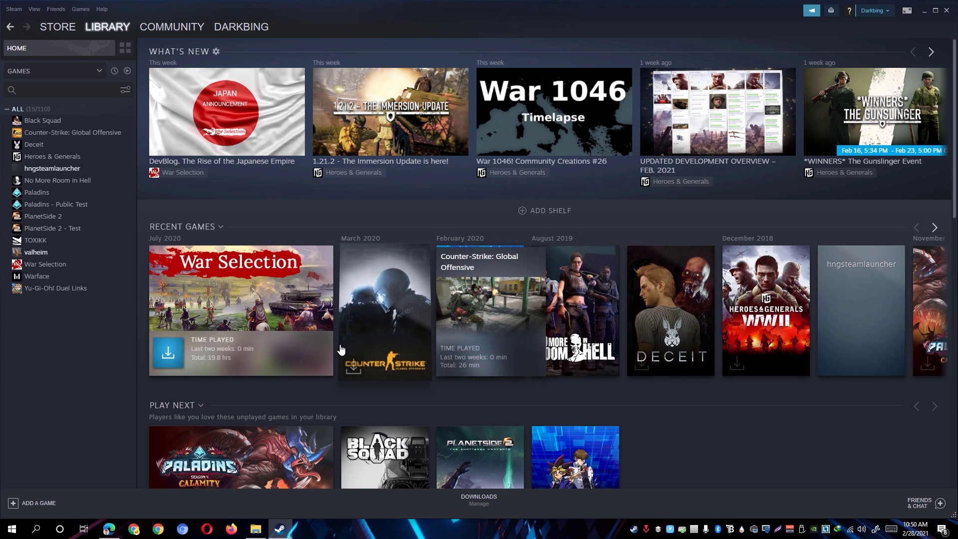
mouse_move(277, 338)
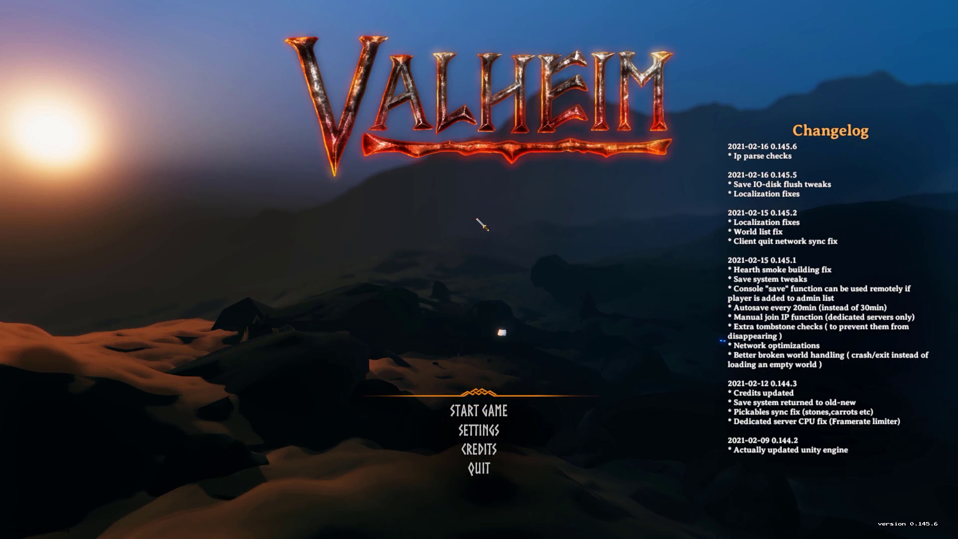
- Open Task Manager's Details tab and locate valheim.exe in the process list
key("super")
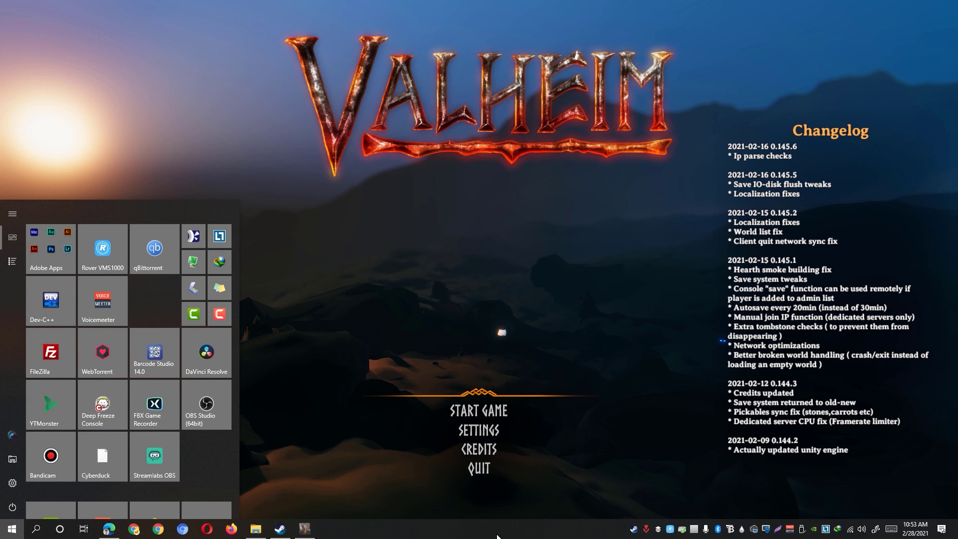
right_click(497, 530)
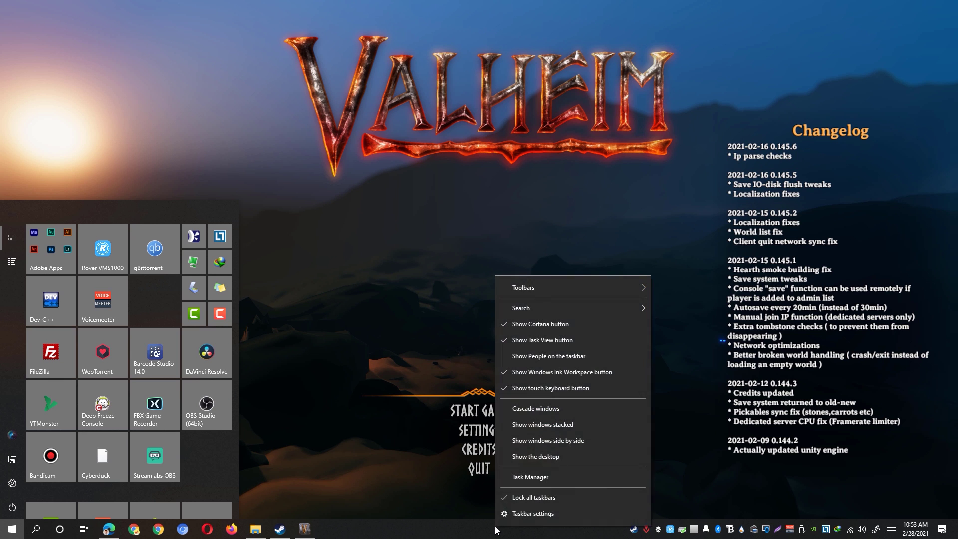
left_click(513, 477)
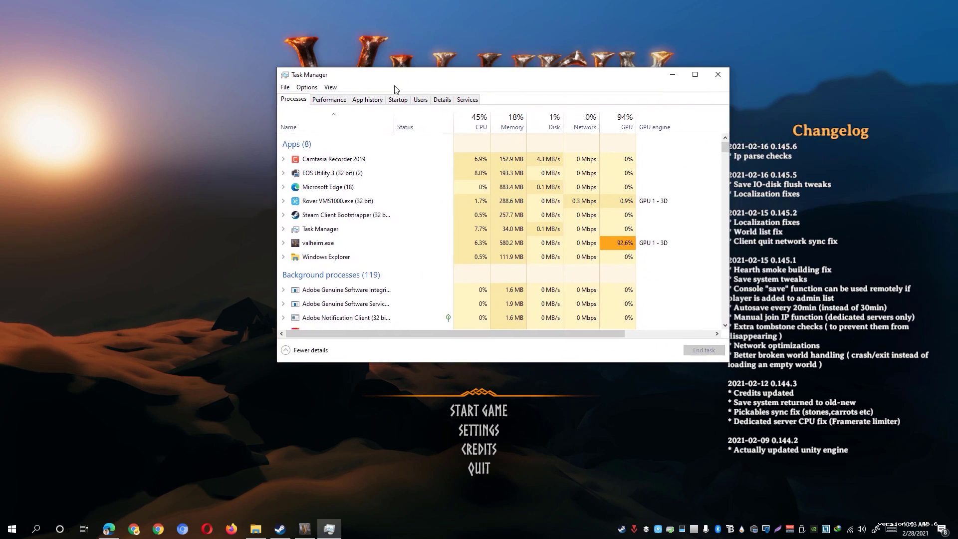
left_click_drag(395, 88, 462, 129)
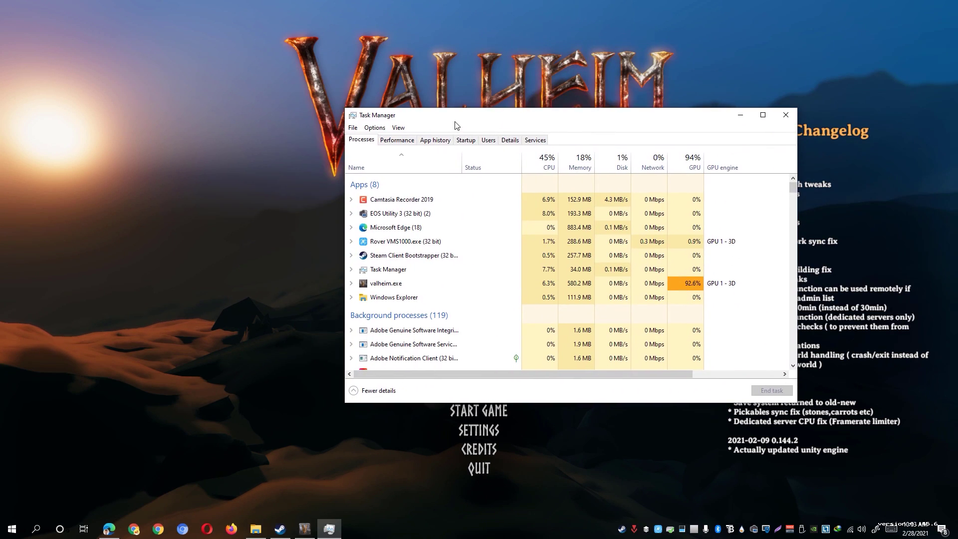
left_click(505, 142)
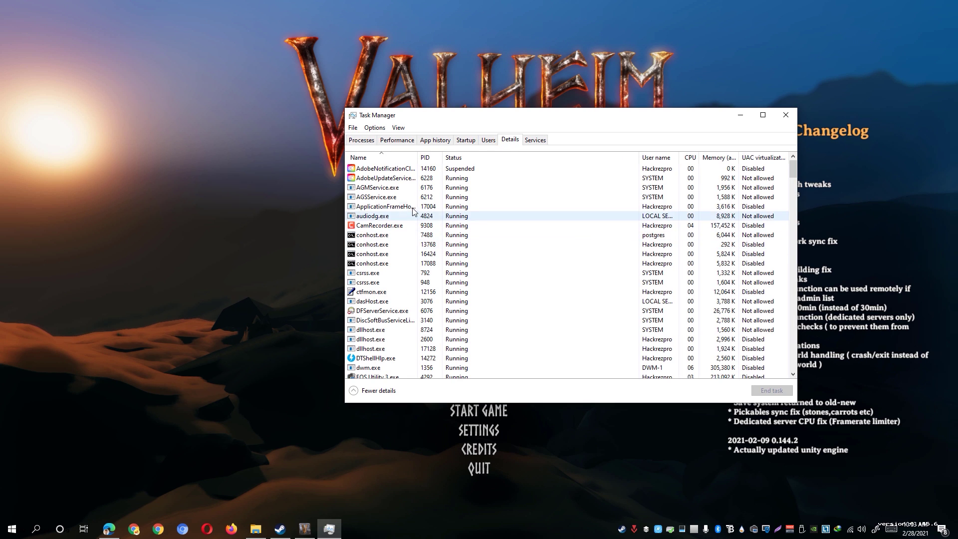
left_click(418, 208)
key("v")
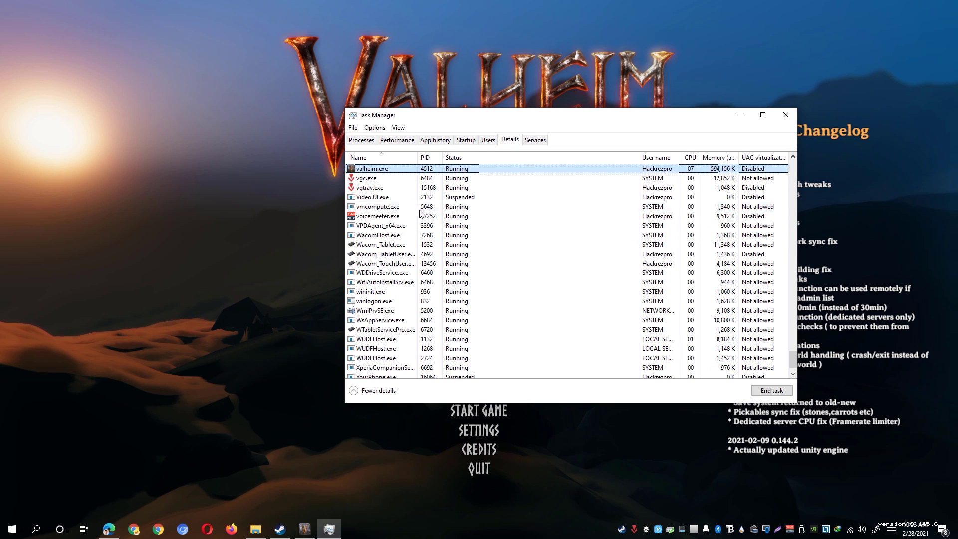
right_click(386, 172)
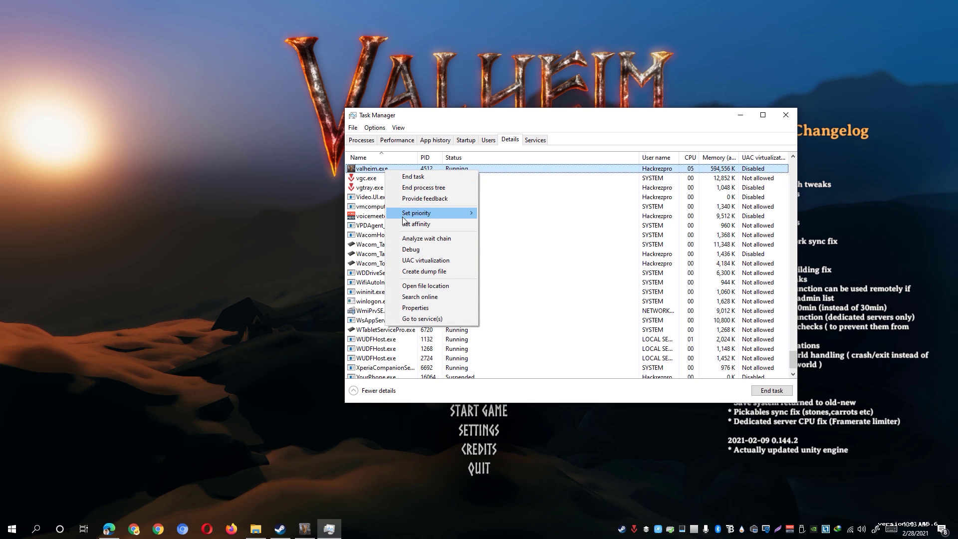
- Set valheim.exe to High priority, close Task Manager, and quit Valheim
mouse_move(402, 216)
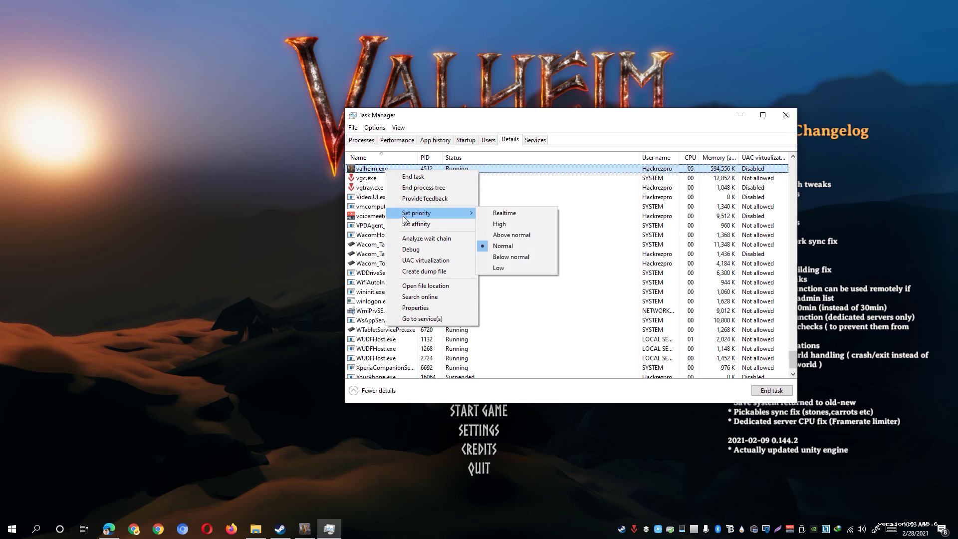
left_click(525, 226)
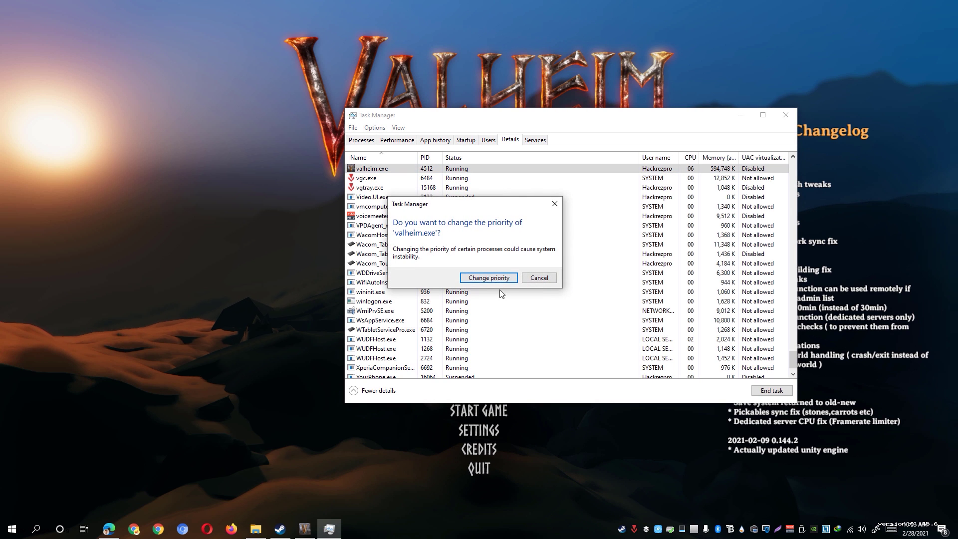
left_click(487, 278)
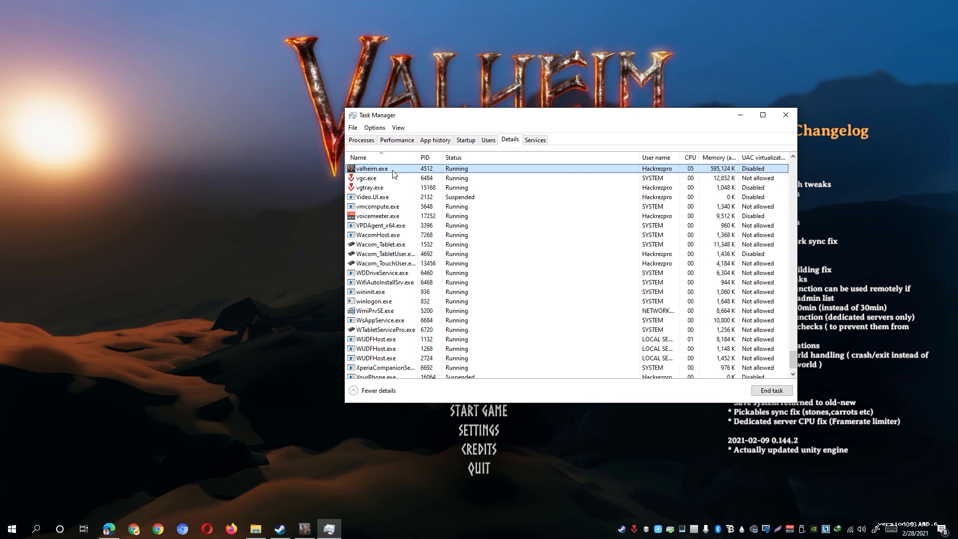
left_click(782, 121)
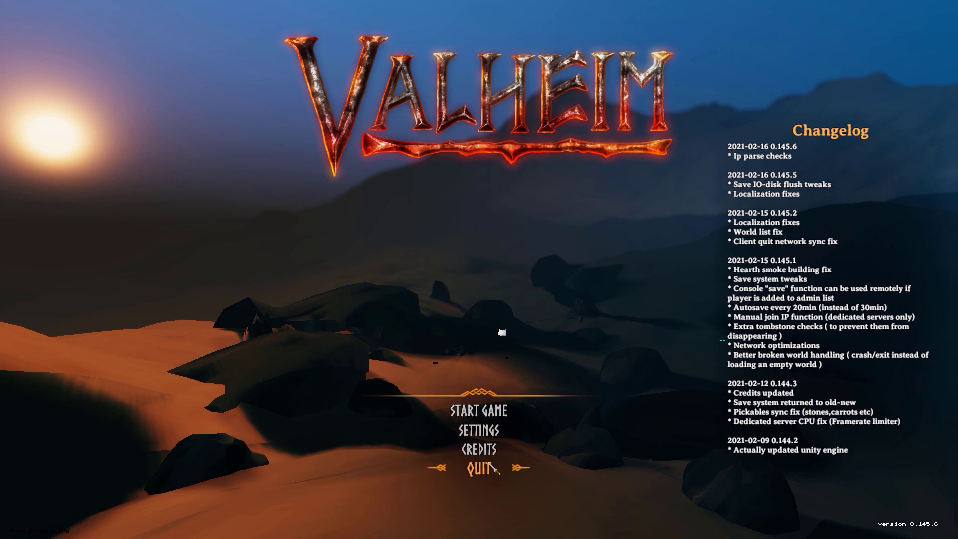
left_click(482, 478)
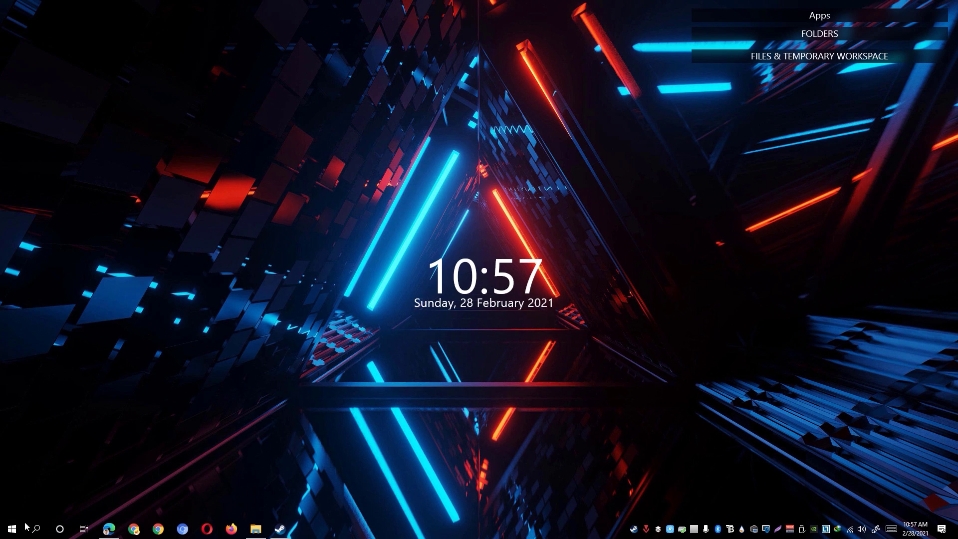
- In Control Panel's Power Options, make High performance the active power plan
left_click(20, 522)
type("control panel")
left_click(110, 256)
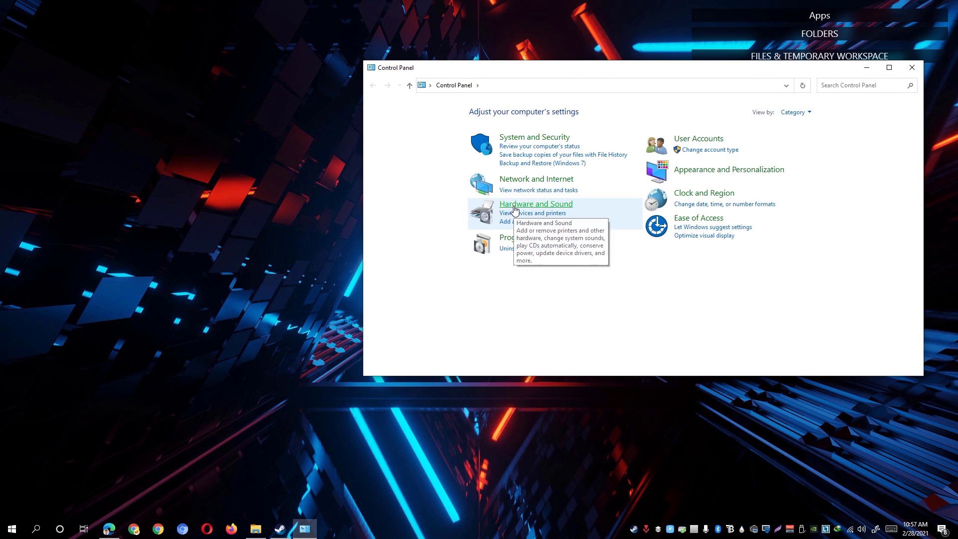
left_click(510, 212)
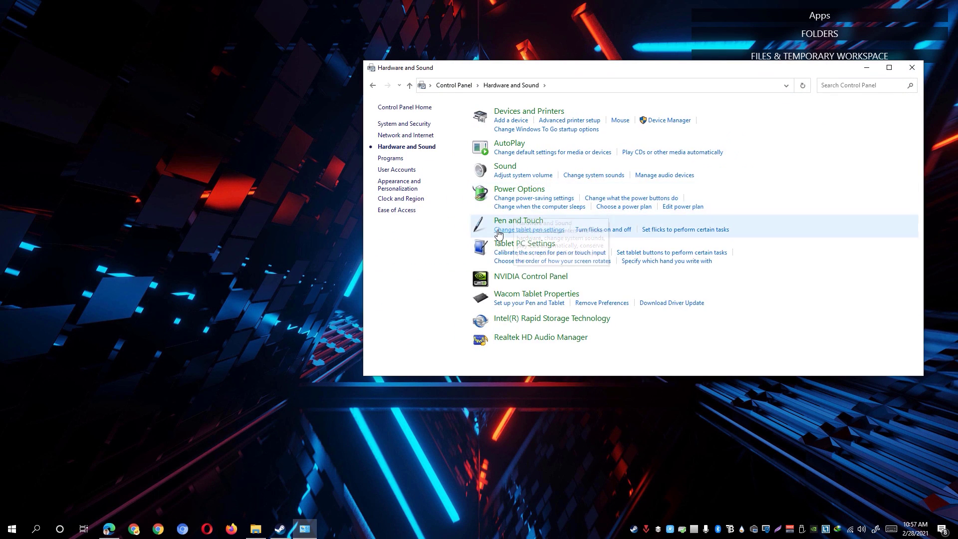
left_click(515, 193)
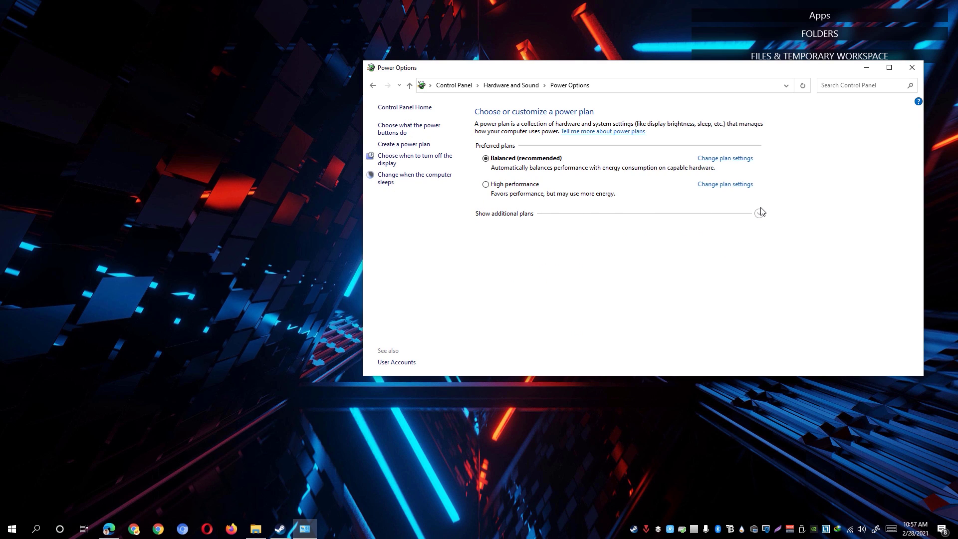
left_click(530, 188)
left_click(759, 213)
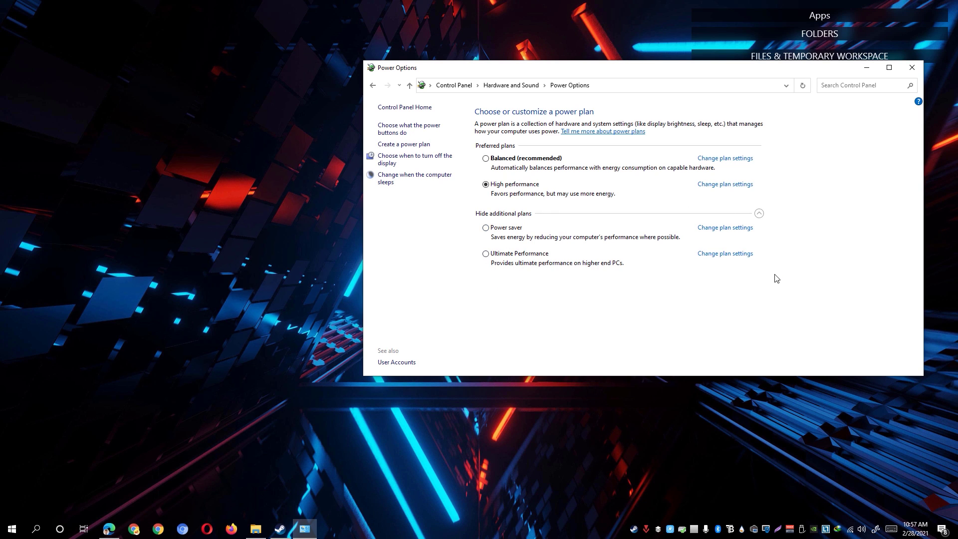
- Close Power Options and expand the desktop's Apps group to reveal Steam
left_click(912, 69)
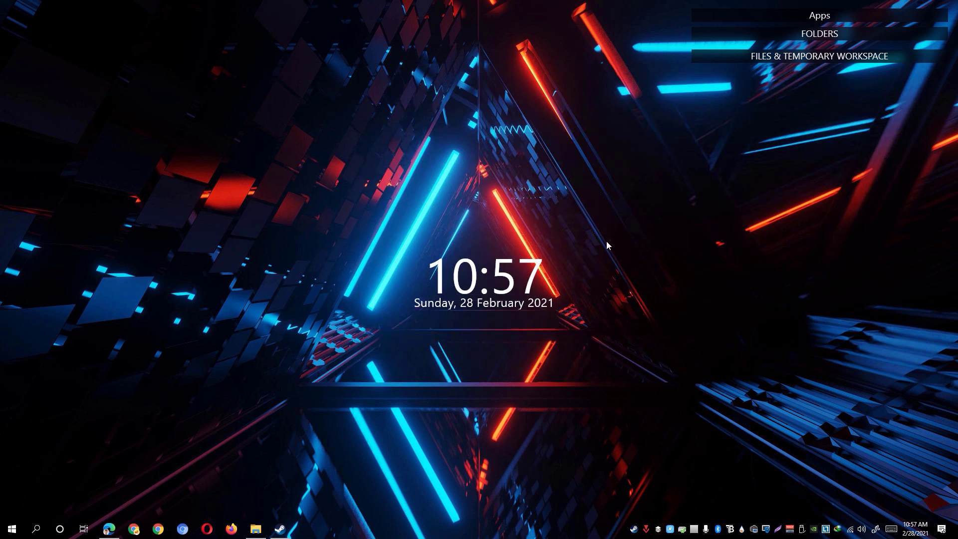
mouse_move(820, 15)
scroll(729, 150, "down", 5)
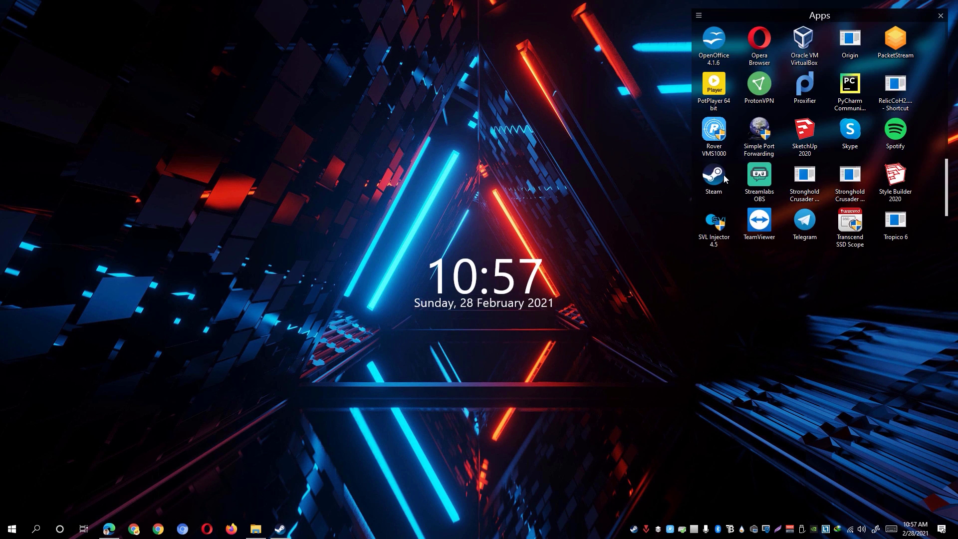